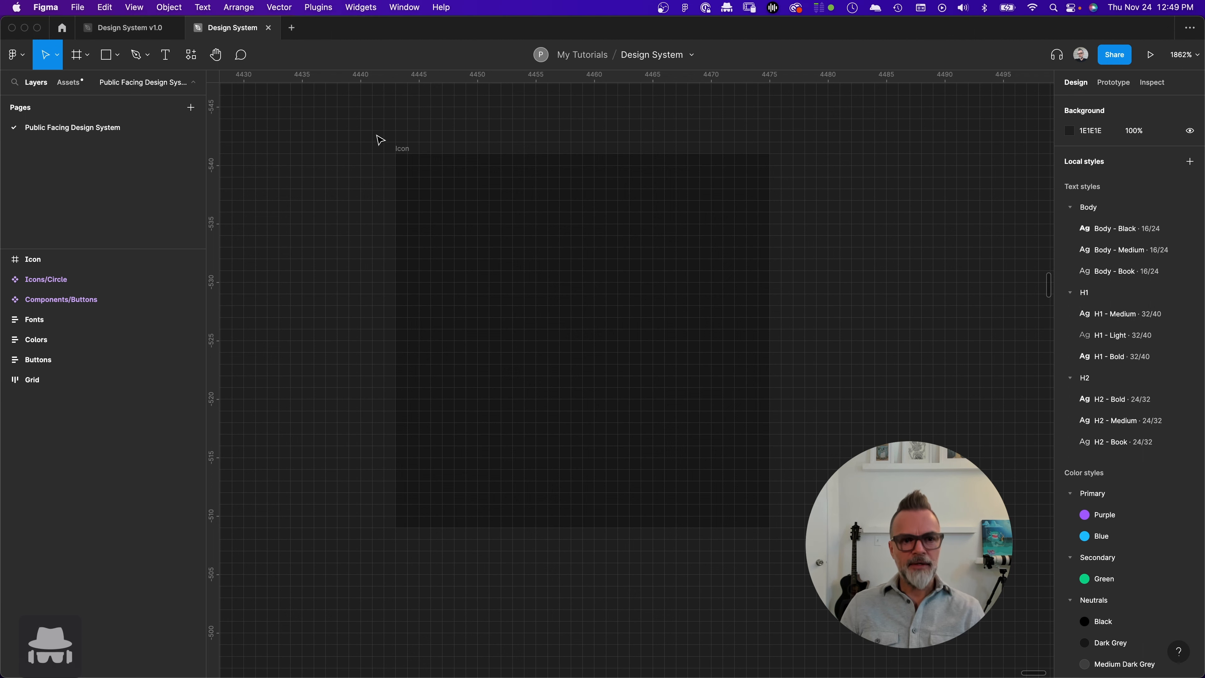
- Draw a 21 × 21 square inside the Icon frame and give it the Neutrals/White color style as fill
{"action": "left_click", "coordinate": [108, 58]}
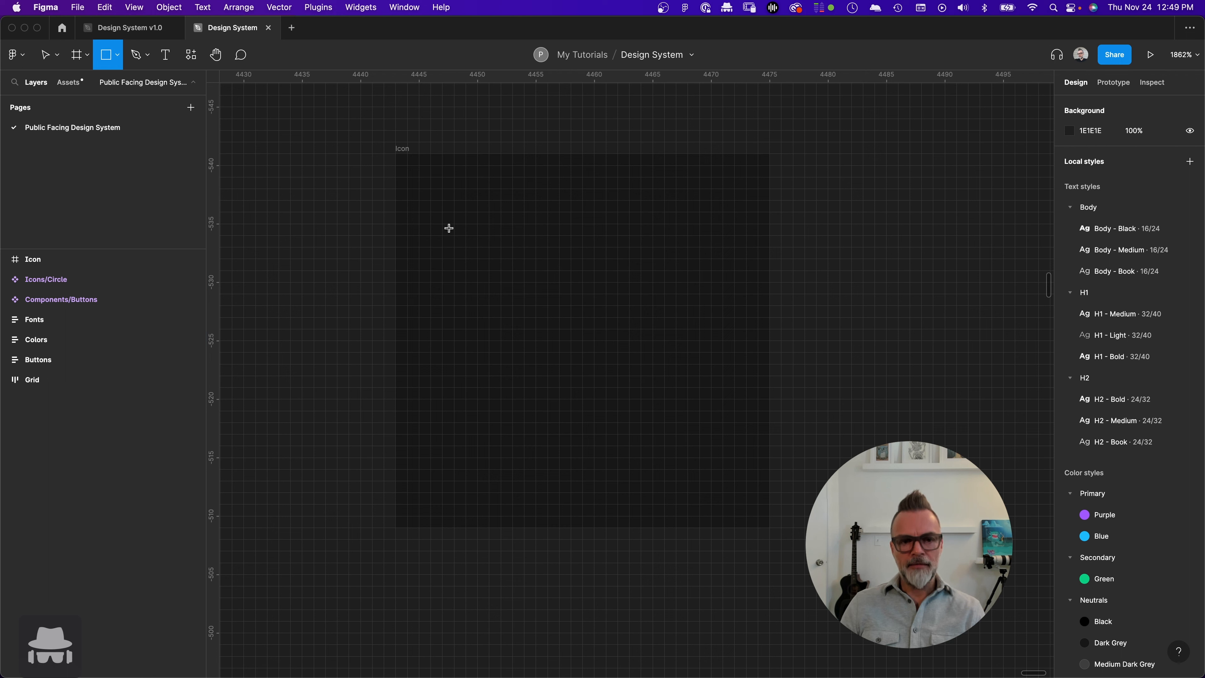
{"action": "left_click_drag", "start_coordinate": [454, 212], "coordinate": [665, 461]}
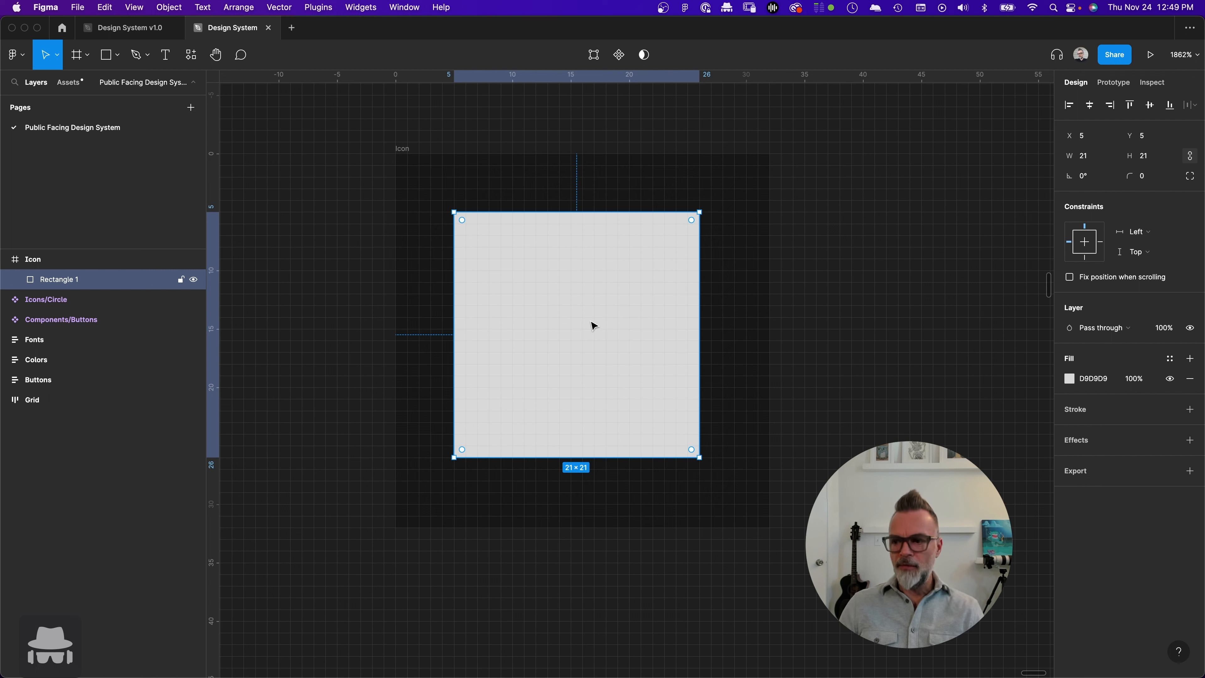
{"action": "left_click", "coordinate": [1169, 358]}
{"action": "scroll", "coordinate": [1100, 509], "scroll_direction": "down", "scroll_amount": 4}
{"action": "left_click", "coordinate": [1105, 563]}
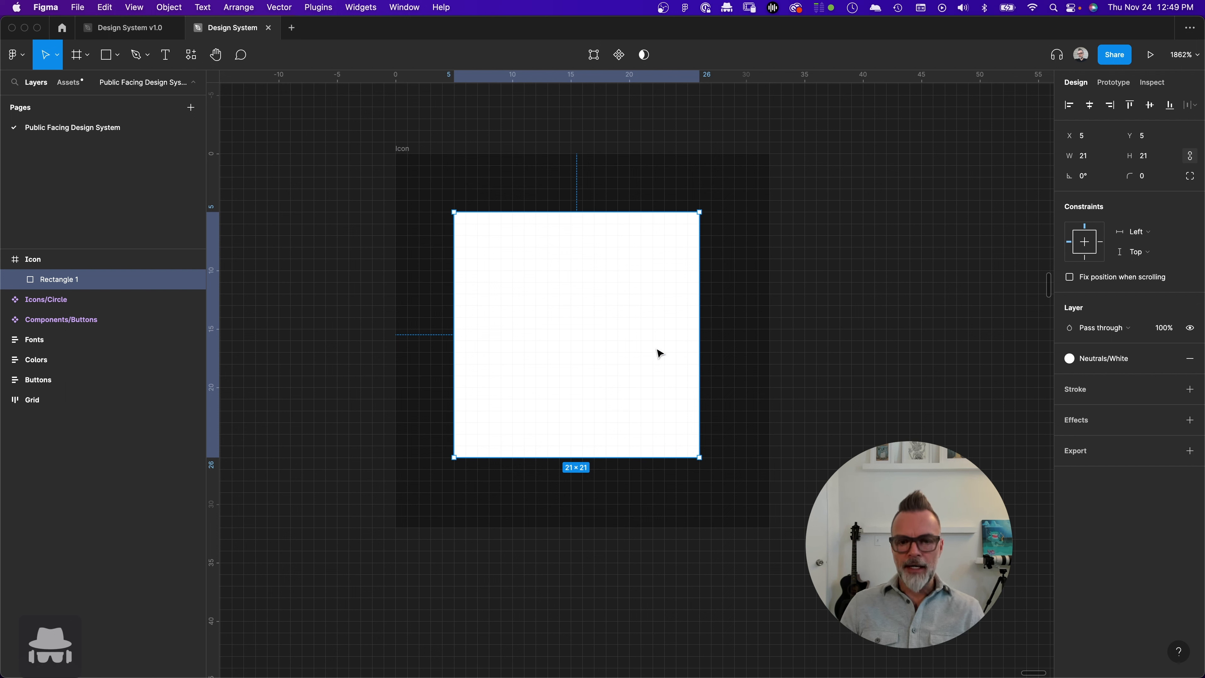
- Rotate the white square to -45° so it forms a diamond
{"action": "left_click", "coordinate": [960, 376]}
{"action": "left_click", "coordinate": [569, 369]}
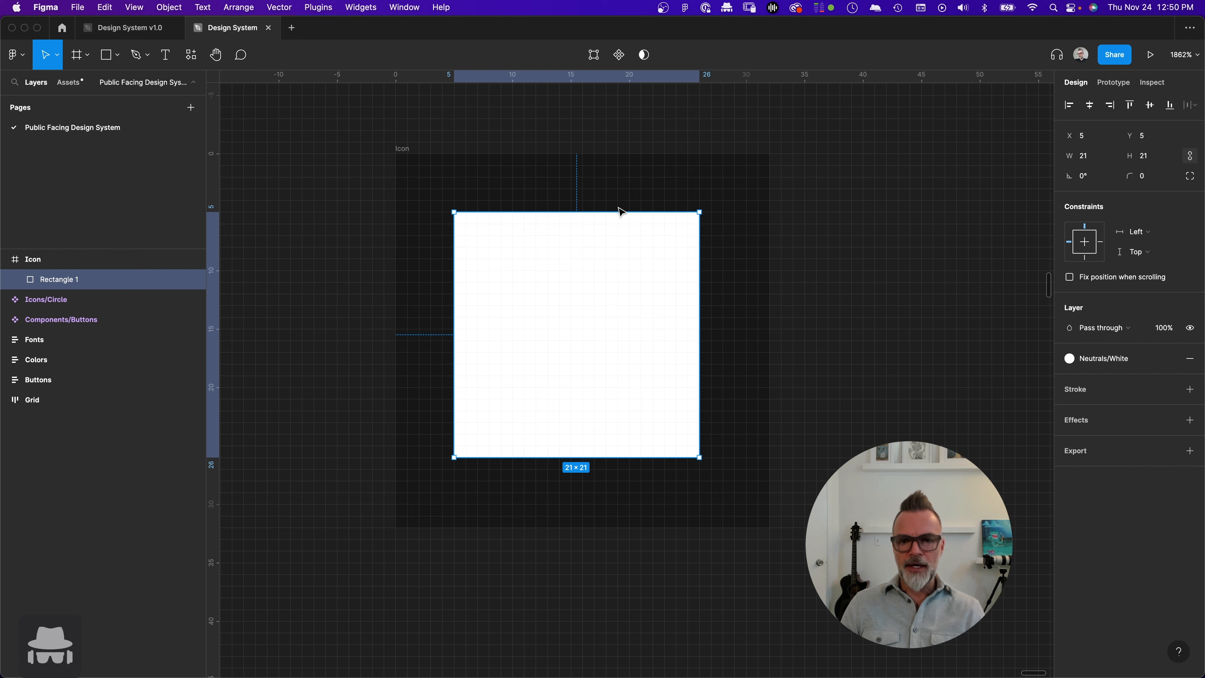
{"action": "left_click_drag", "start_coordinate": [703, 205], "coordinate": [752, 341]}
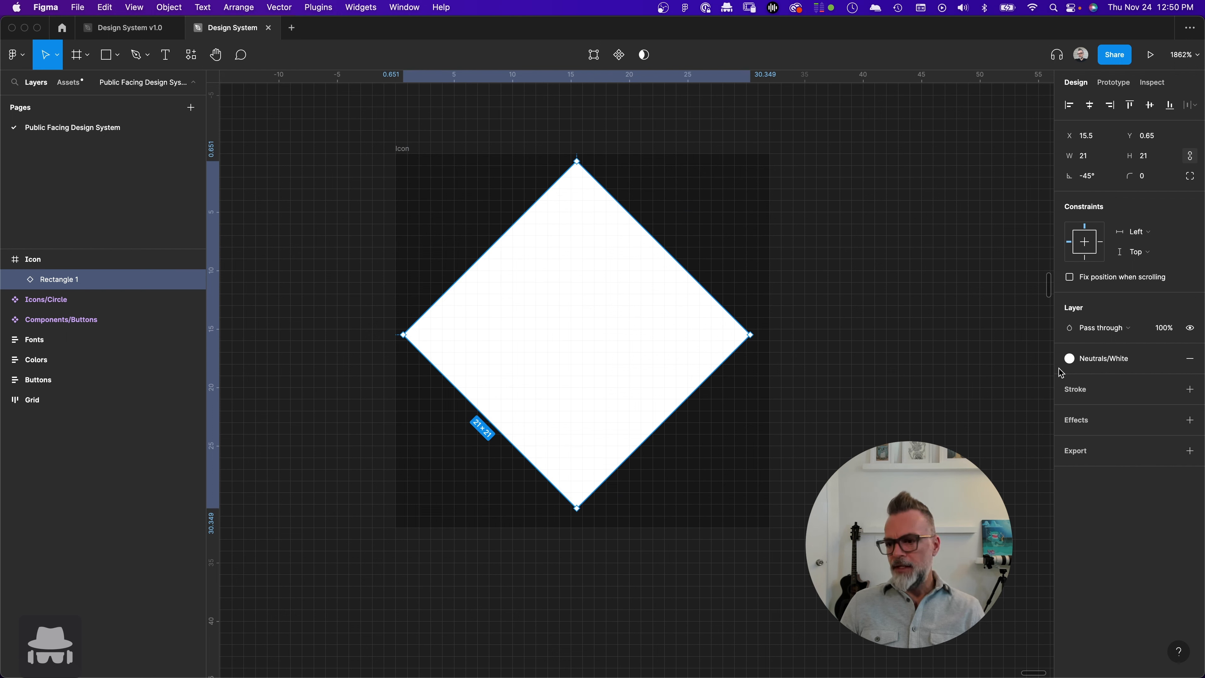
- Replace the diamond's fill with a Neutrals/White inside stroke of weight 2
{"action": "left_click", "coordinate": [1193, 359]}
{"action": "left_click", "coordinate": [1169, 389]}
{"action": "scroll", "coordinate": [1106, 617], "scroll_direction": "down", "scroll_amount": 2}
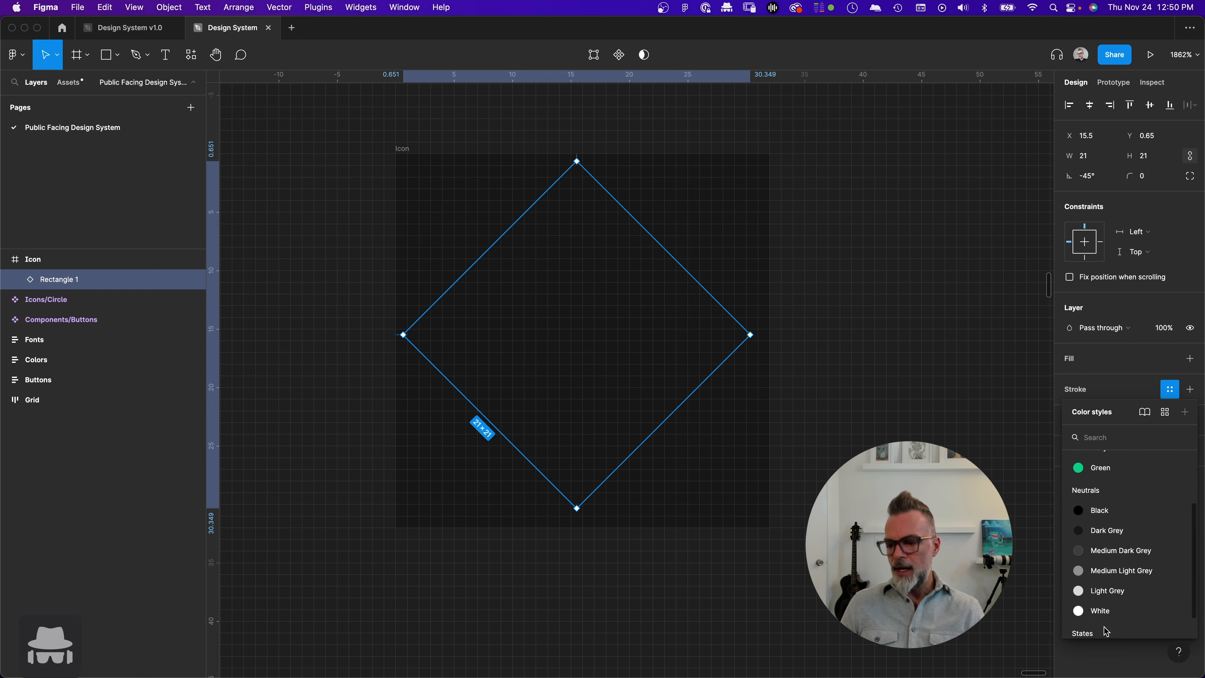
{"action": "left_click", "coordinate": [1100, 610]}
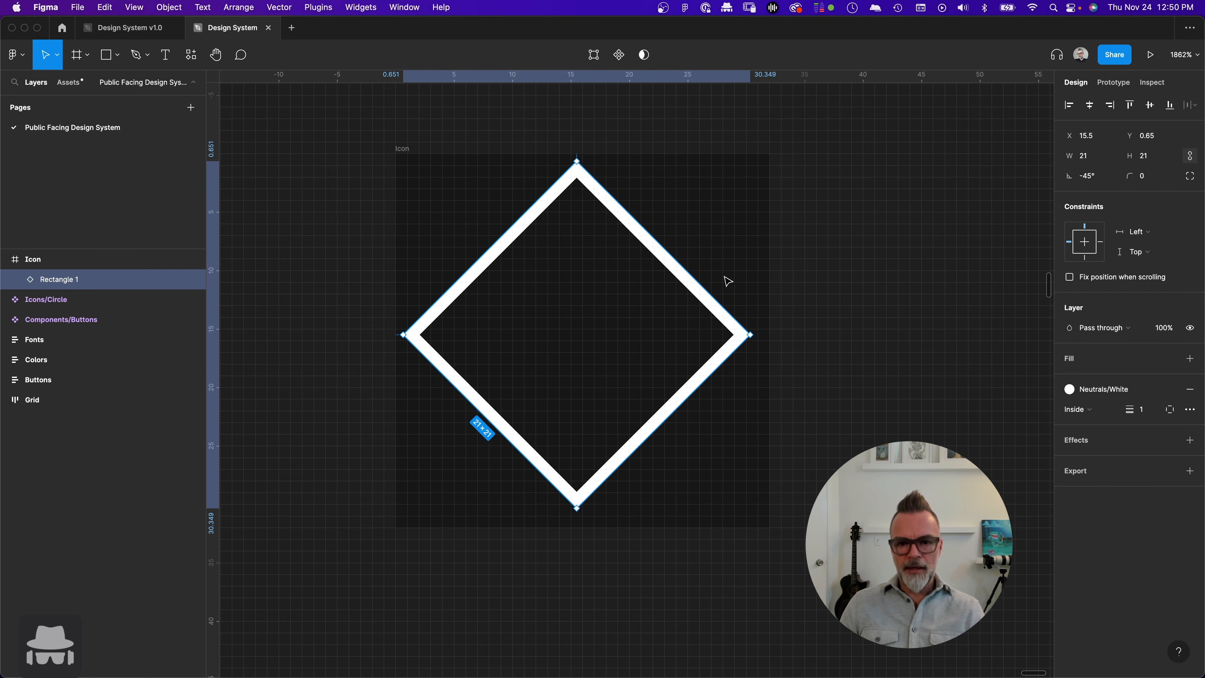
{"action": "left_click", "coordinate": [1135, 407]}
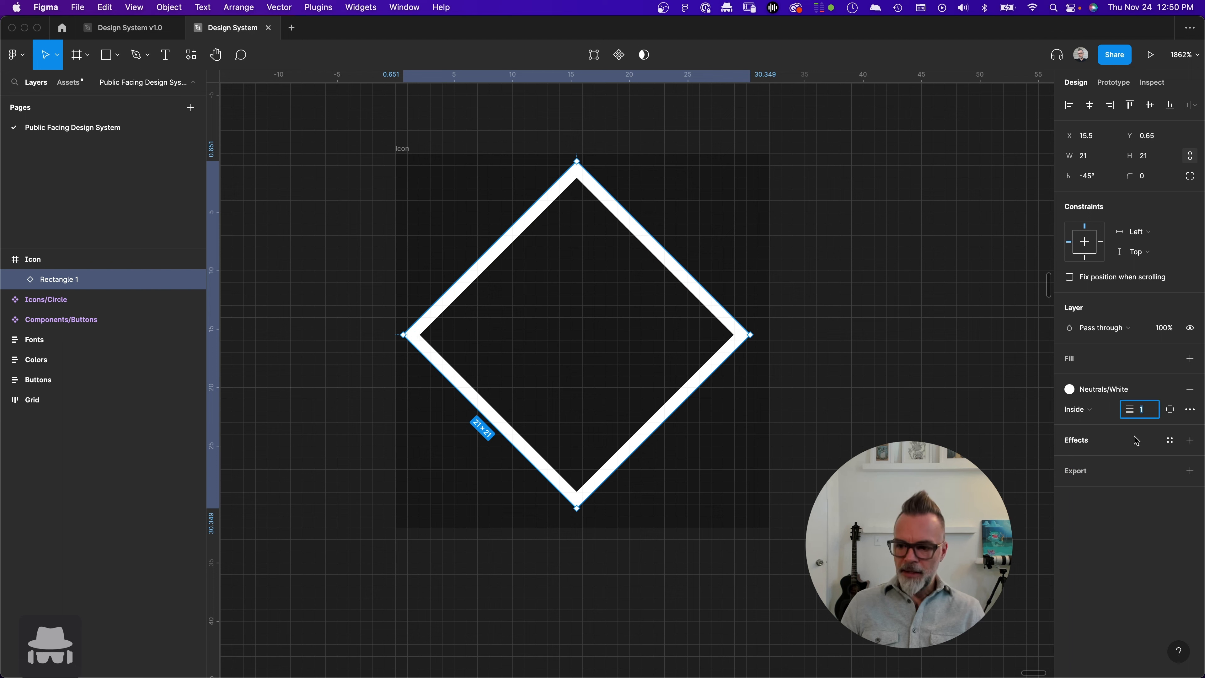
{"action": "key", "text": "Return"}
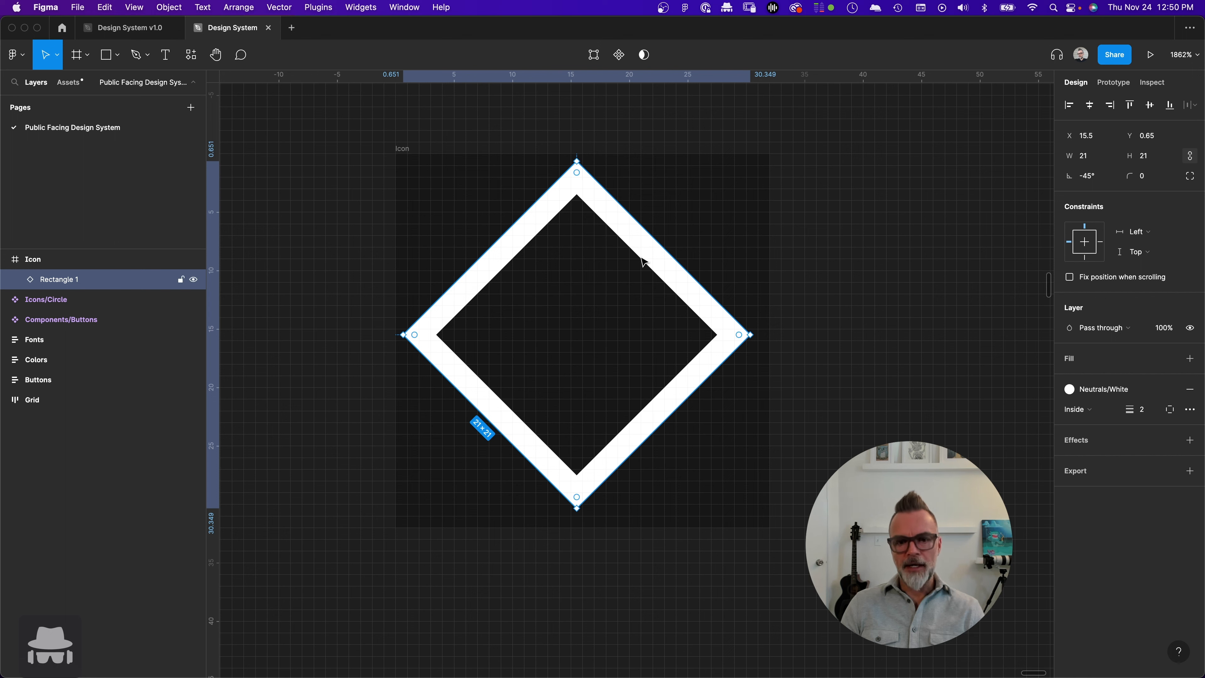
- Try removing the diamond's right corner point and its two edges in vector editing, and undo the removal
{"action": "double_click", "coordinate": [667, 274]}
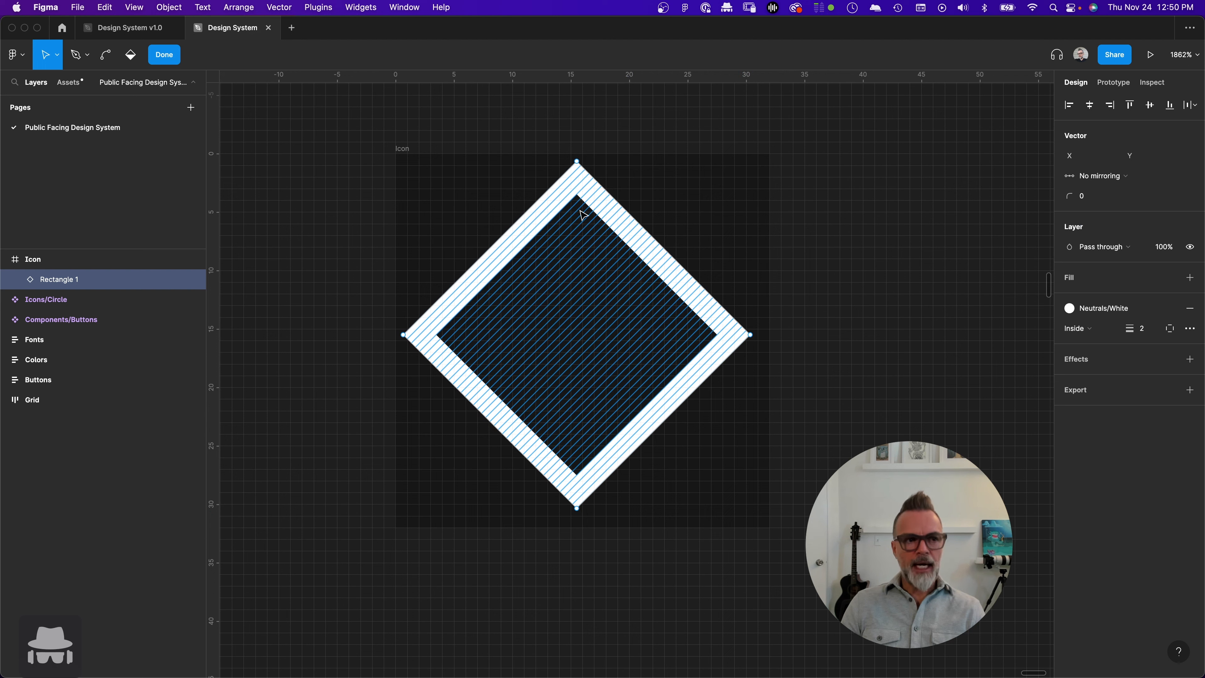
{"action": "left_click", "coordinate": [576, 162]}
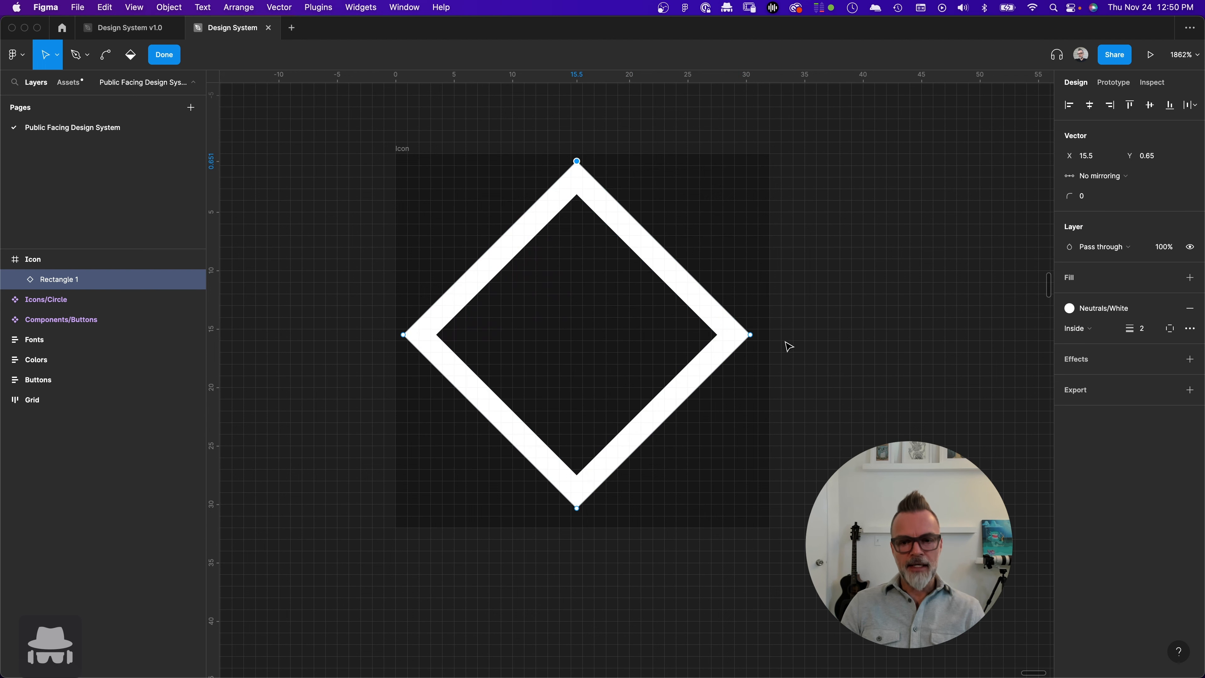
{"action": "left_click", "coordinate": [751, 335]}
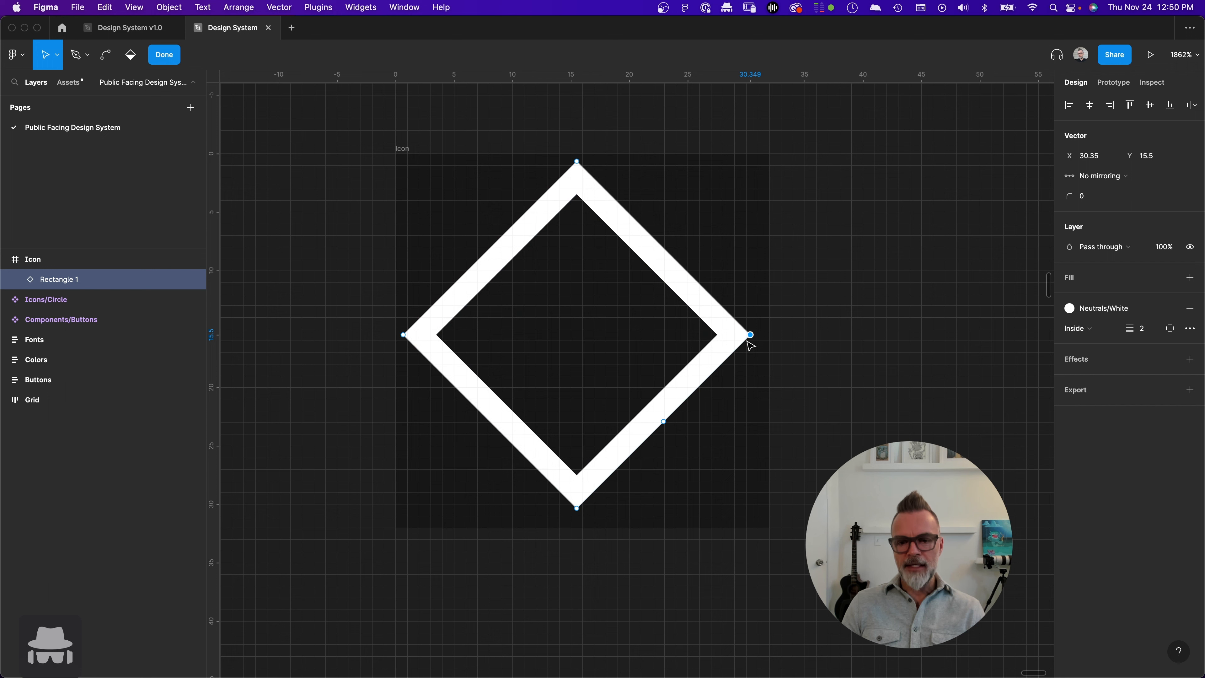
{"action": "key", "text": "Delete"}
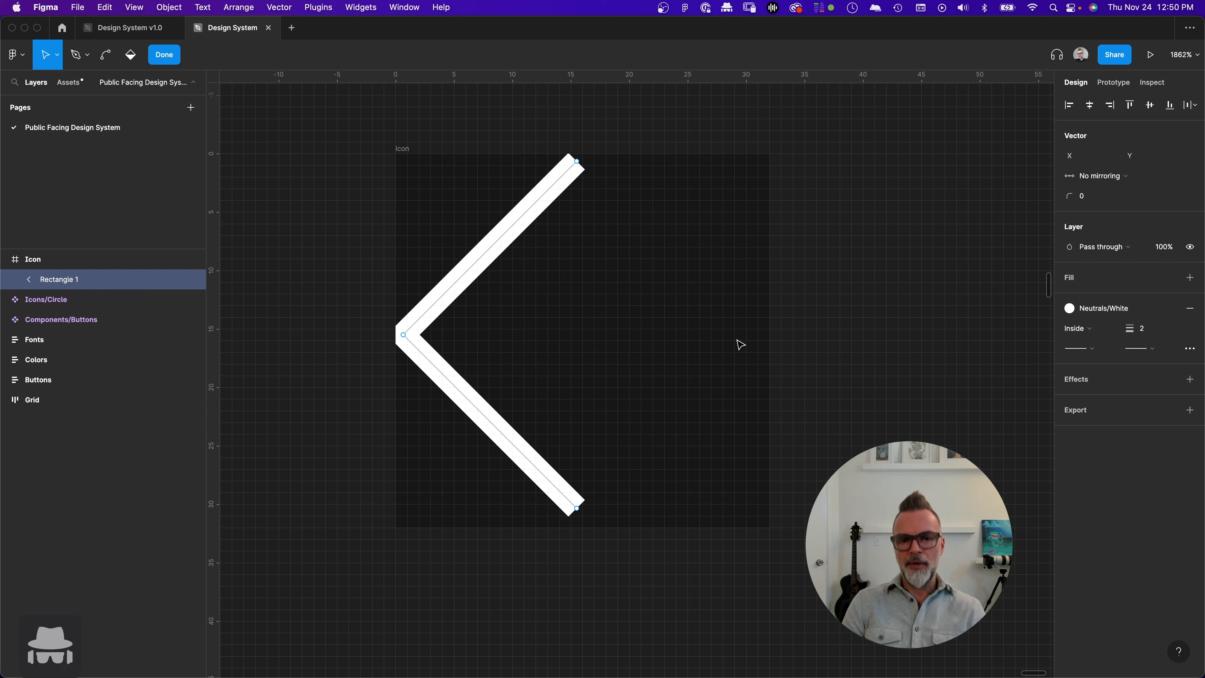
{"action": "key", "text": "super+z"}
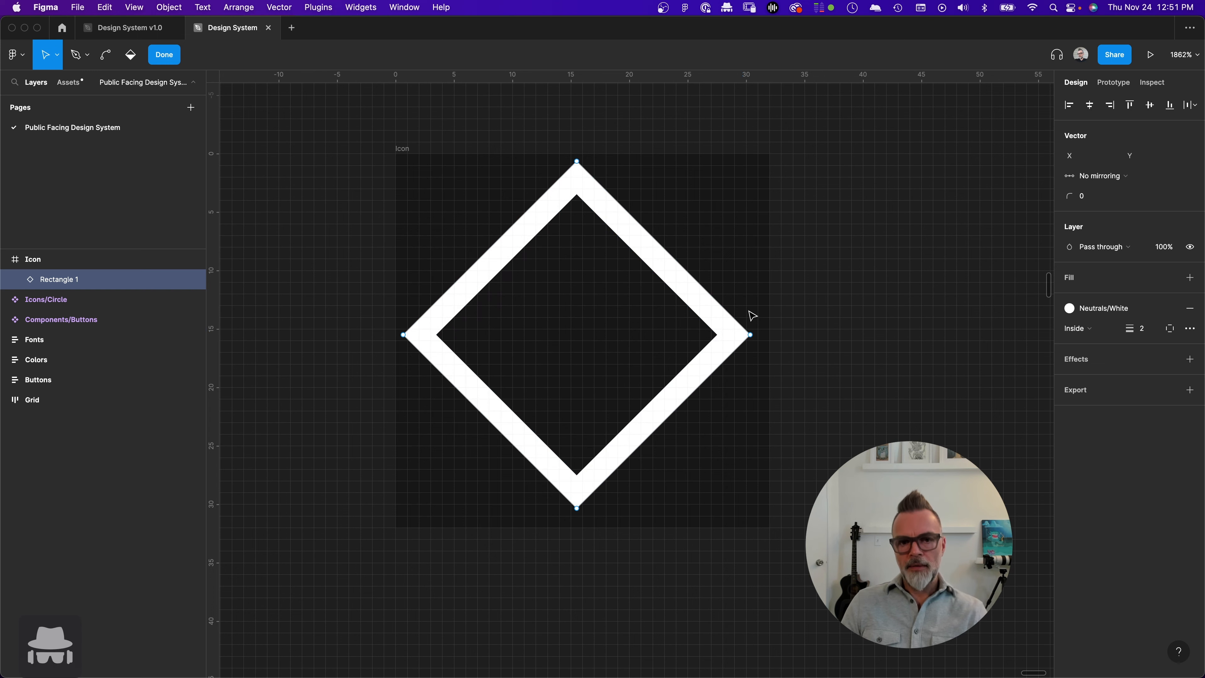
{"action": "key", "text": "Escape"}
- Scale the diamond down around its center to about 18.38 × 18.38
{"action": "left_click", "coordinate": [77, 56]}
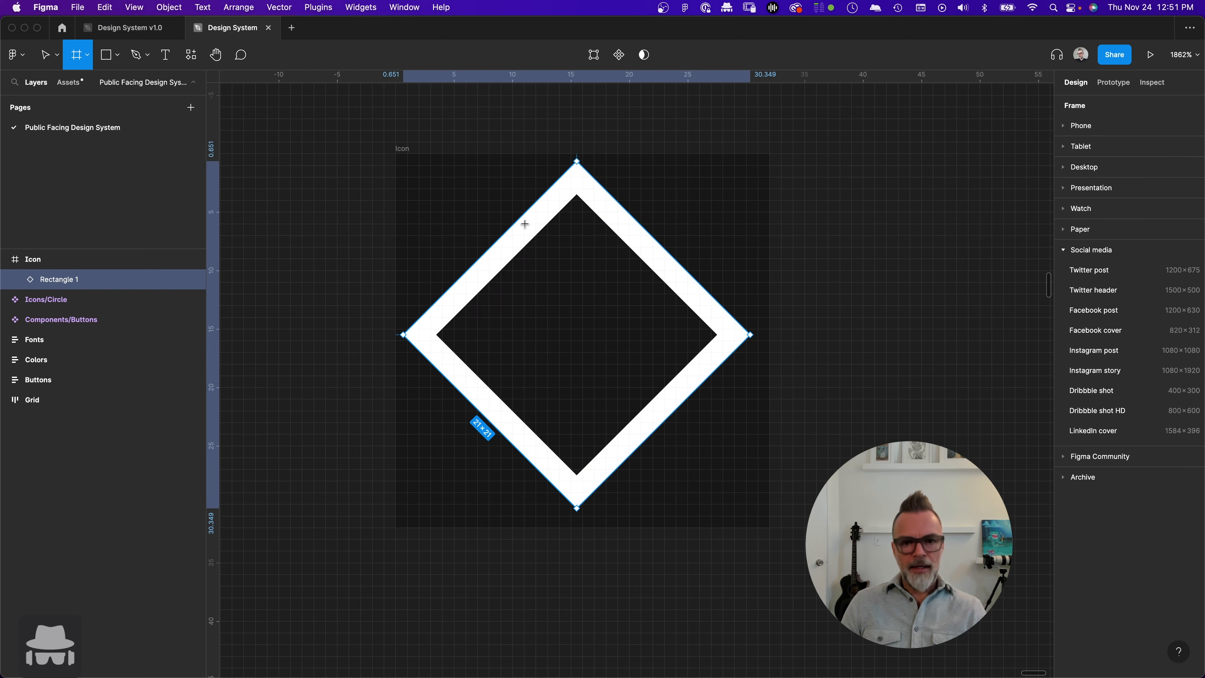
{"action": "key", "text": "v"}
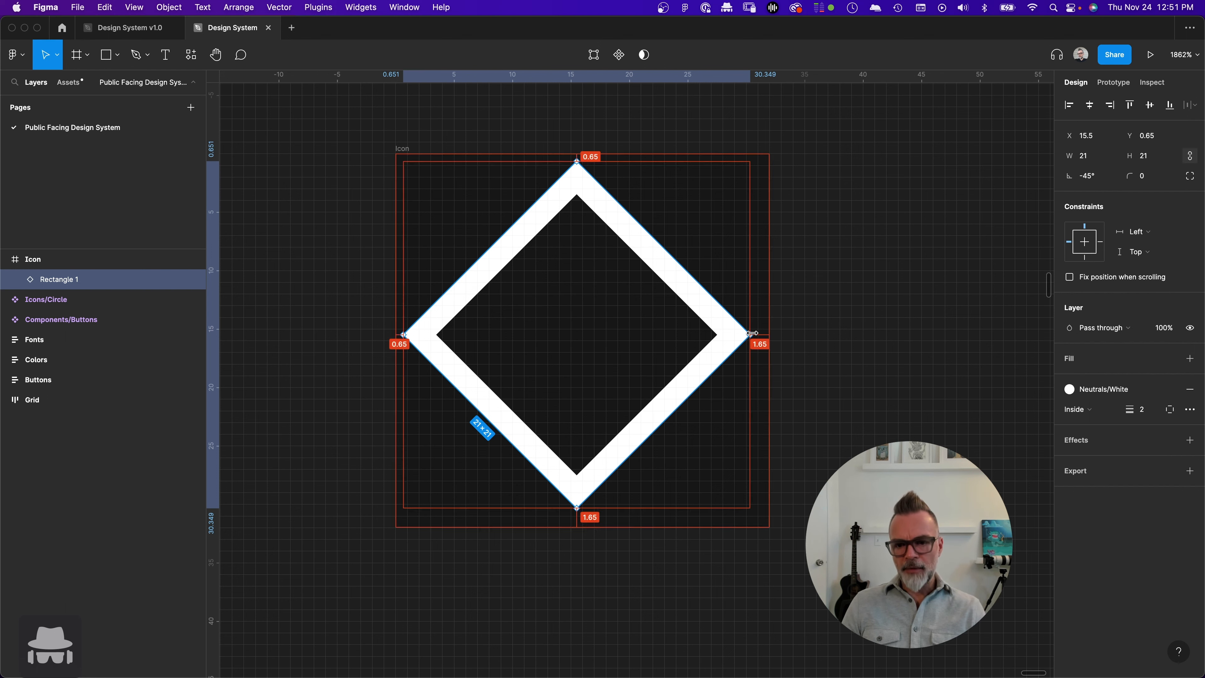
{"action": "left_click_drag", "start_coordinate": [755, 341], "coordinate": [729, 335]}
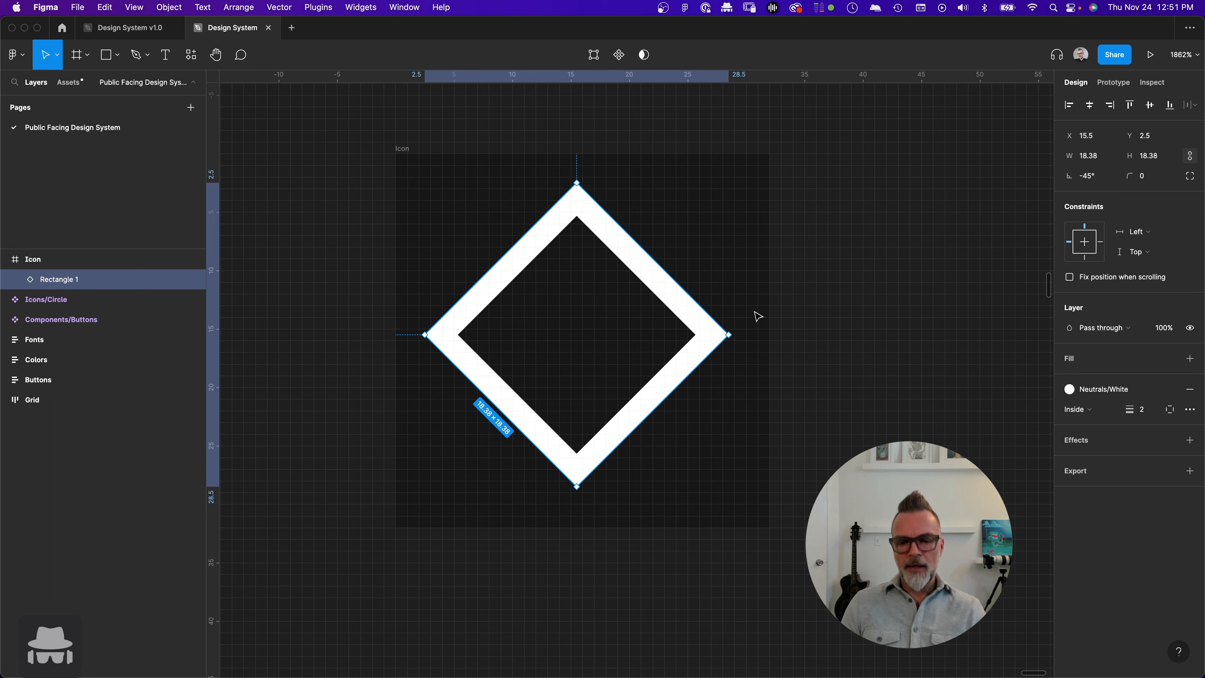
- Try deleting only the diamond's upper-right edge in vector editing, and undo the deletion
{"action": "double_click", "coordinate": [656, 298]}
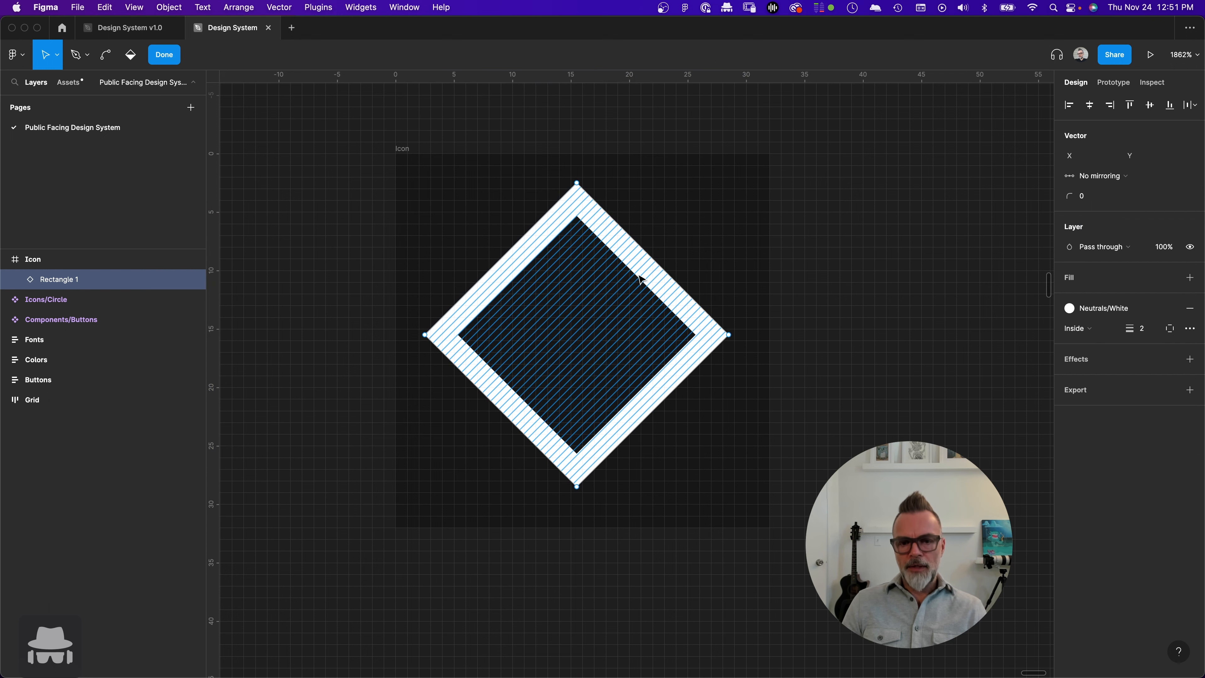
{"action": "left_click", "coordinate": [643, 247]}
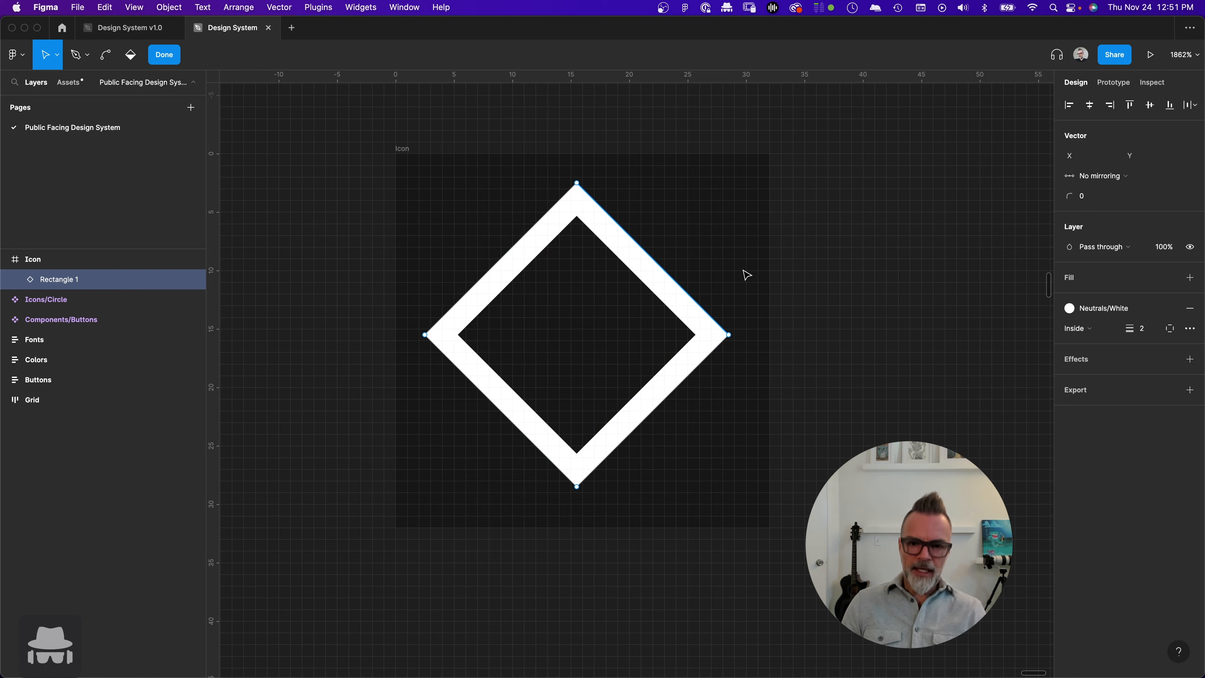
{"action": "left_click", "coordinate": [683, 387]}
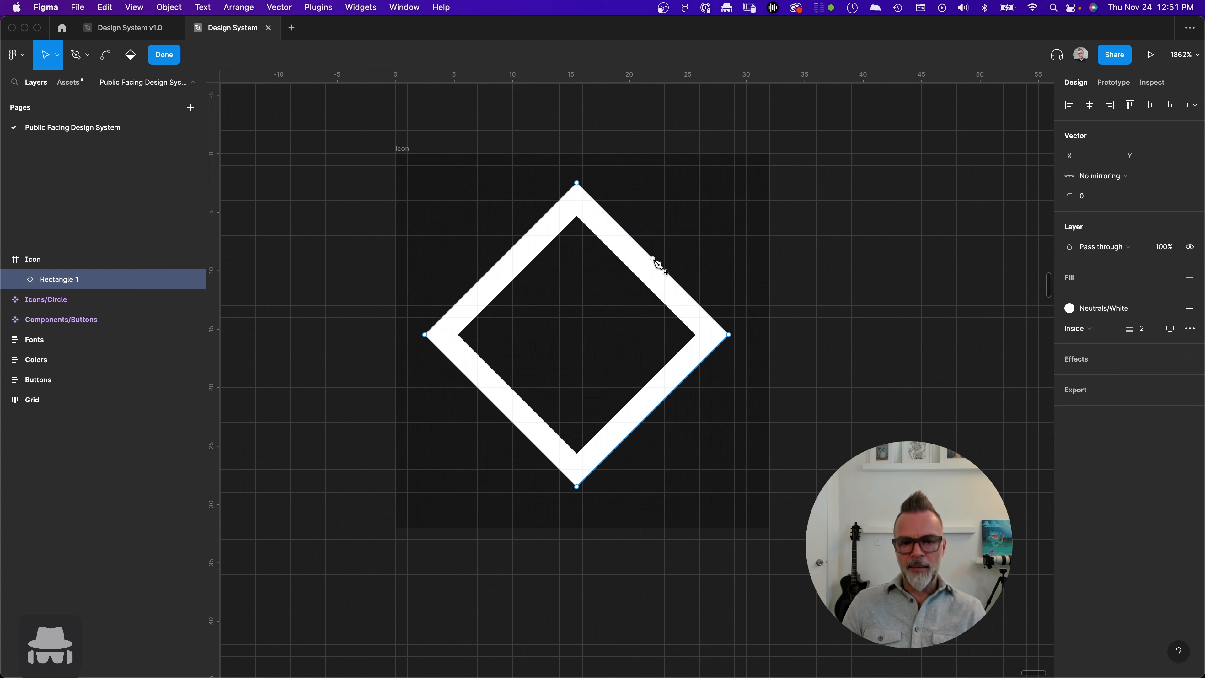
{"action": "left_click", "coordinate": [663, 269]}
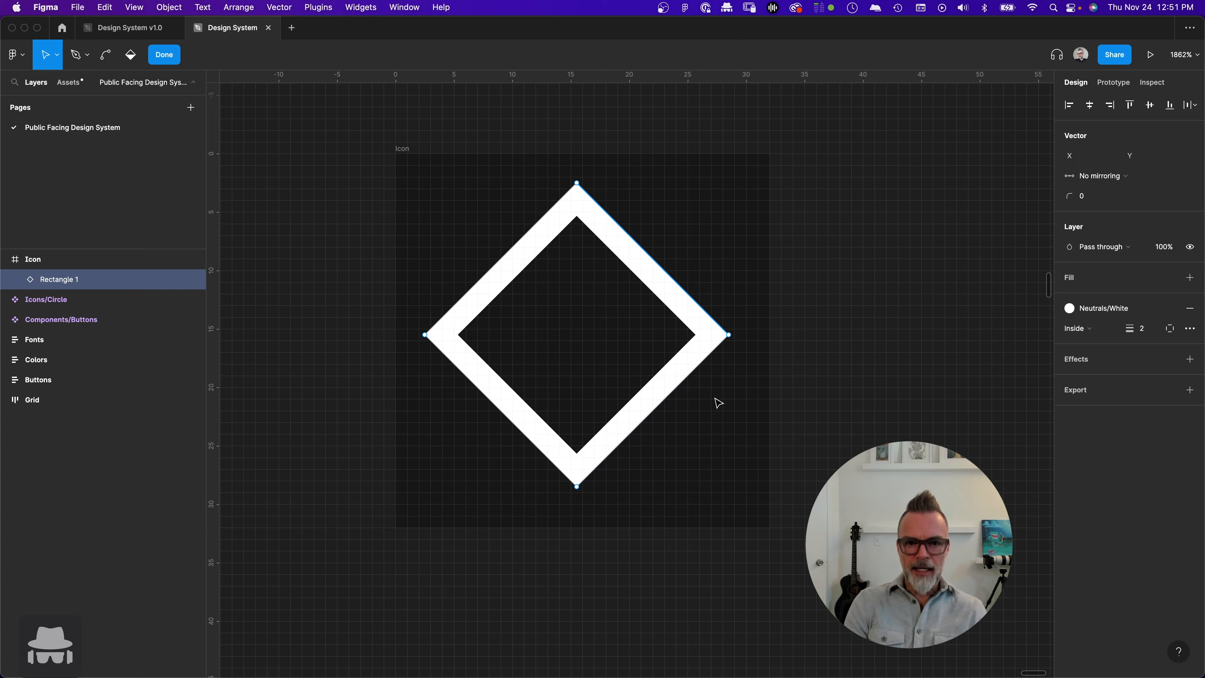
{"action": "key", "text": "Delete"}
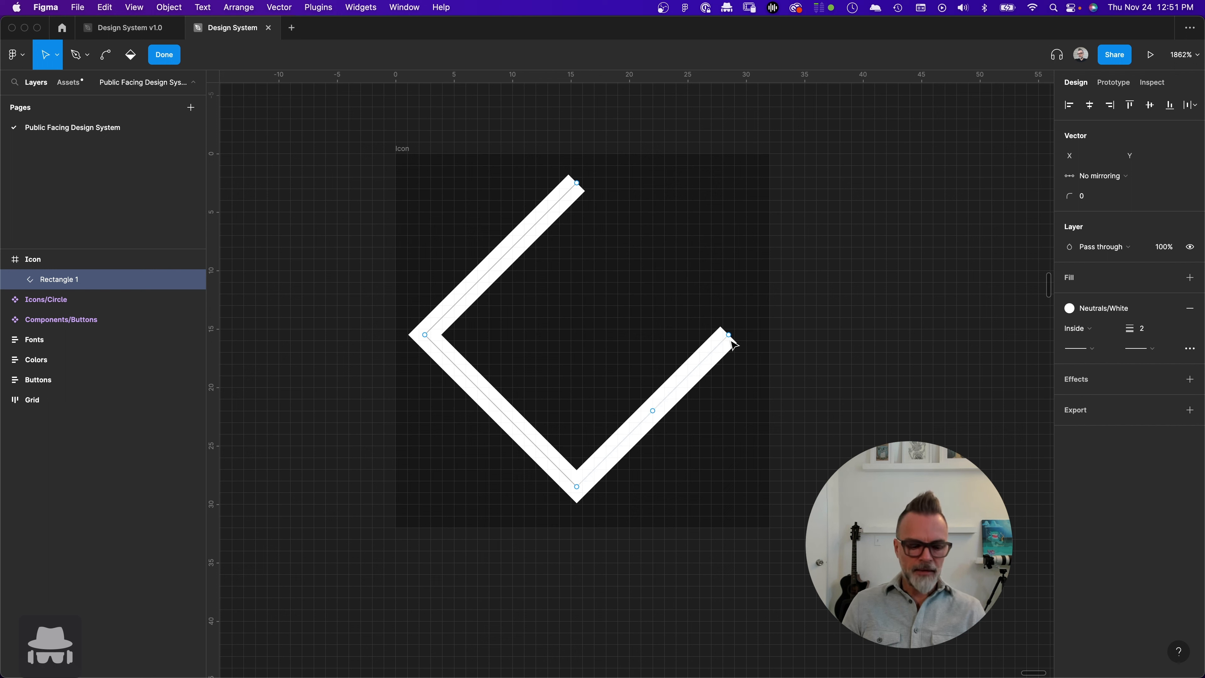
{"action": "key", "text": "super"}
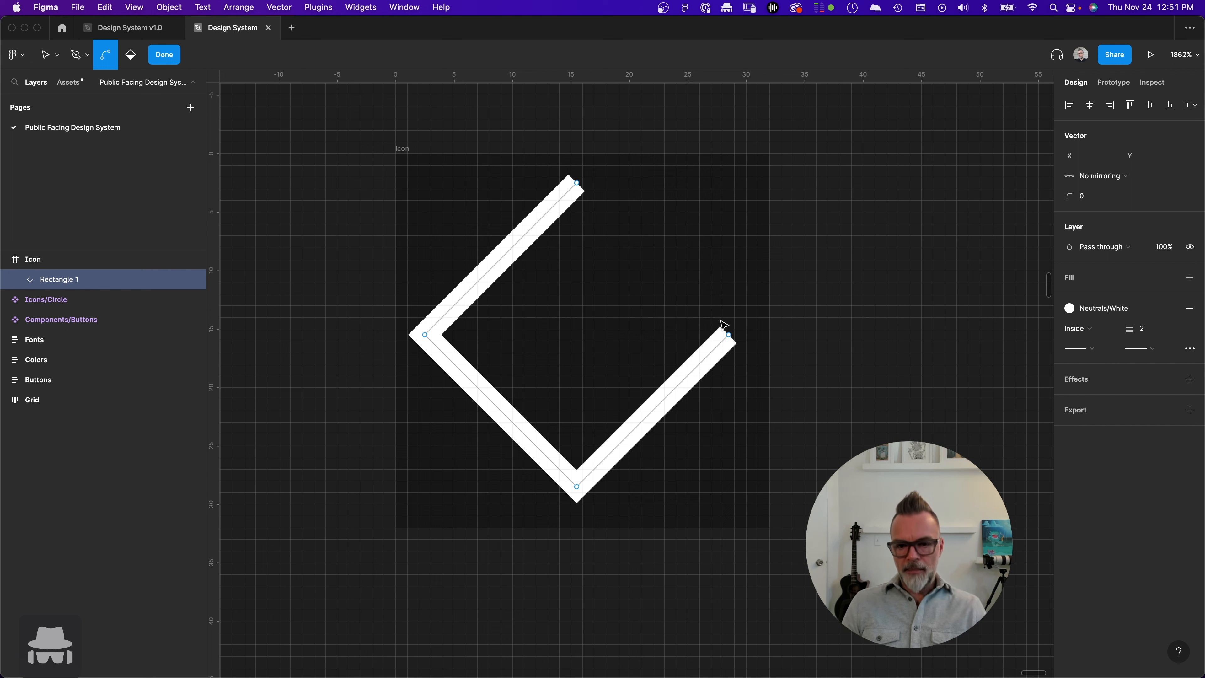
- Try deleting the diamond's right corner point so its neighbouring points join directly, undoing each attempt
{"action": "left_click", "coordinate": [725, 332]}
{"action": "left_click", "coordinate": [729, 334]}
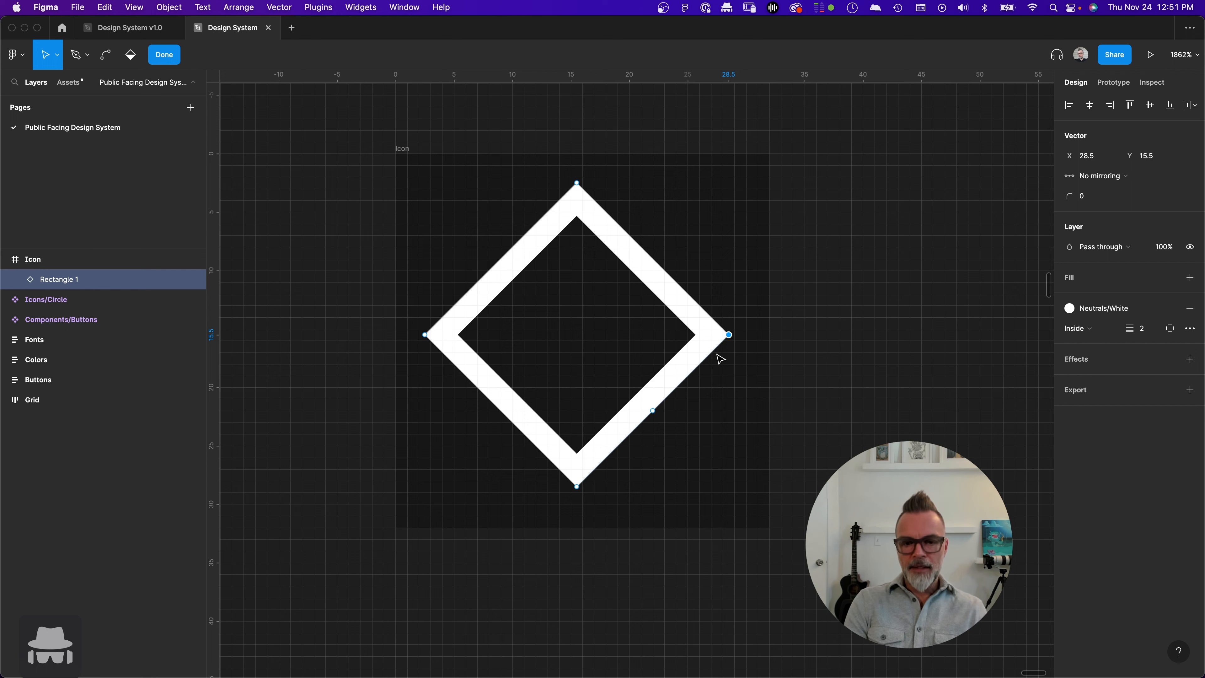
{"action": "key", "text": "Delete"}
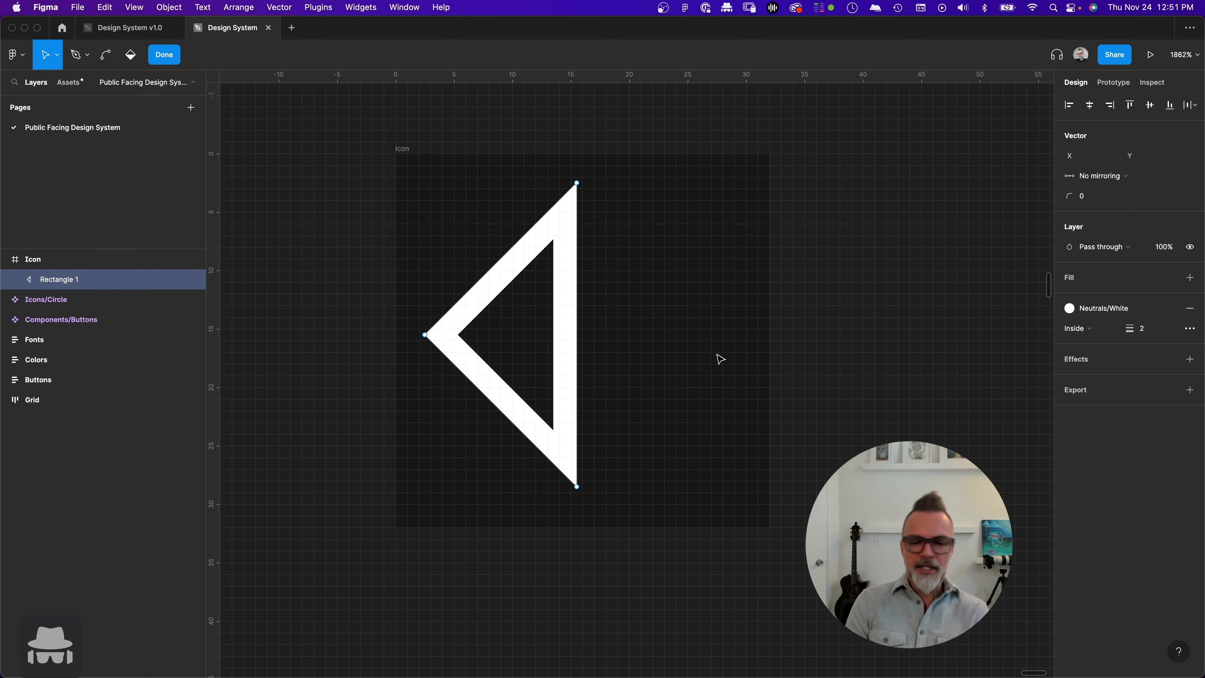
{"action": "key", "text": "super+z"}
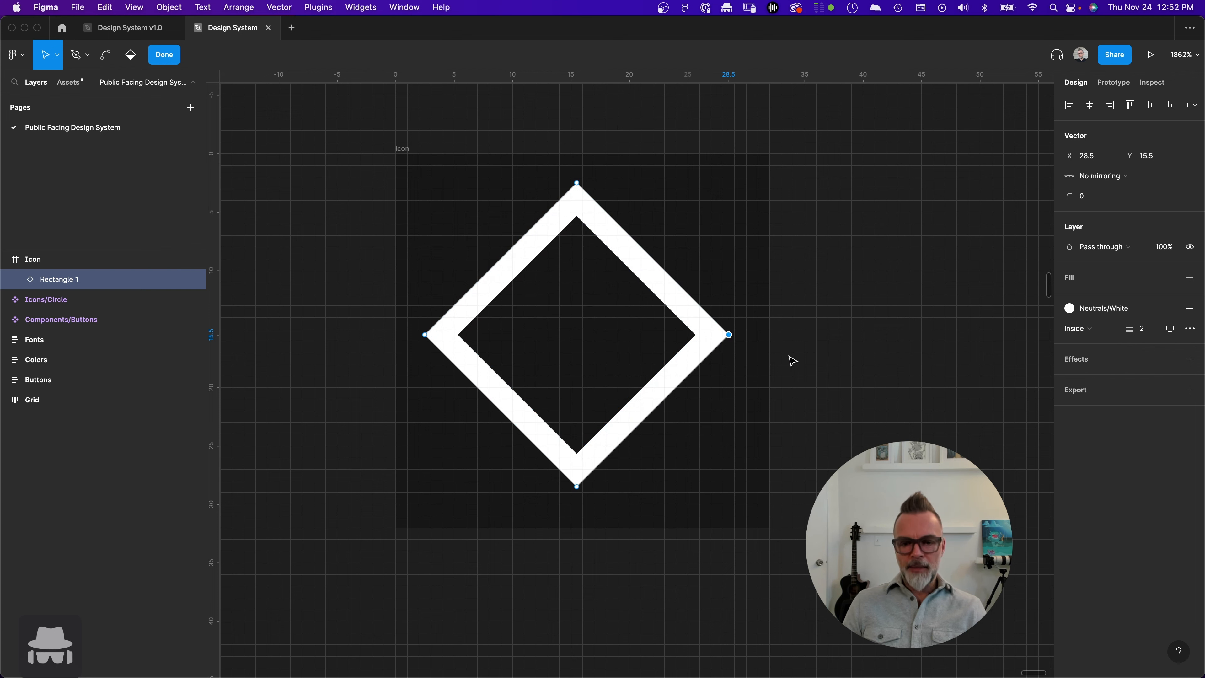
{"action": "key", "text": "Delete"}
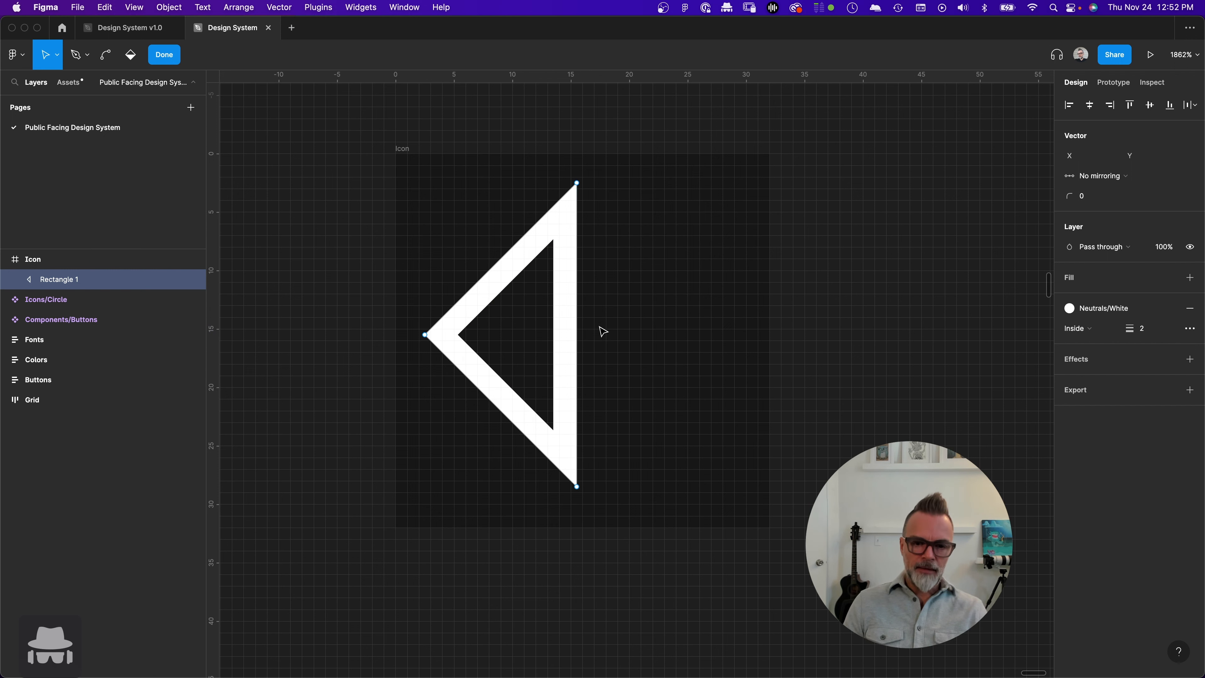
{"action": "key", "text": "super+z"}
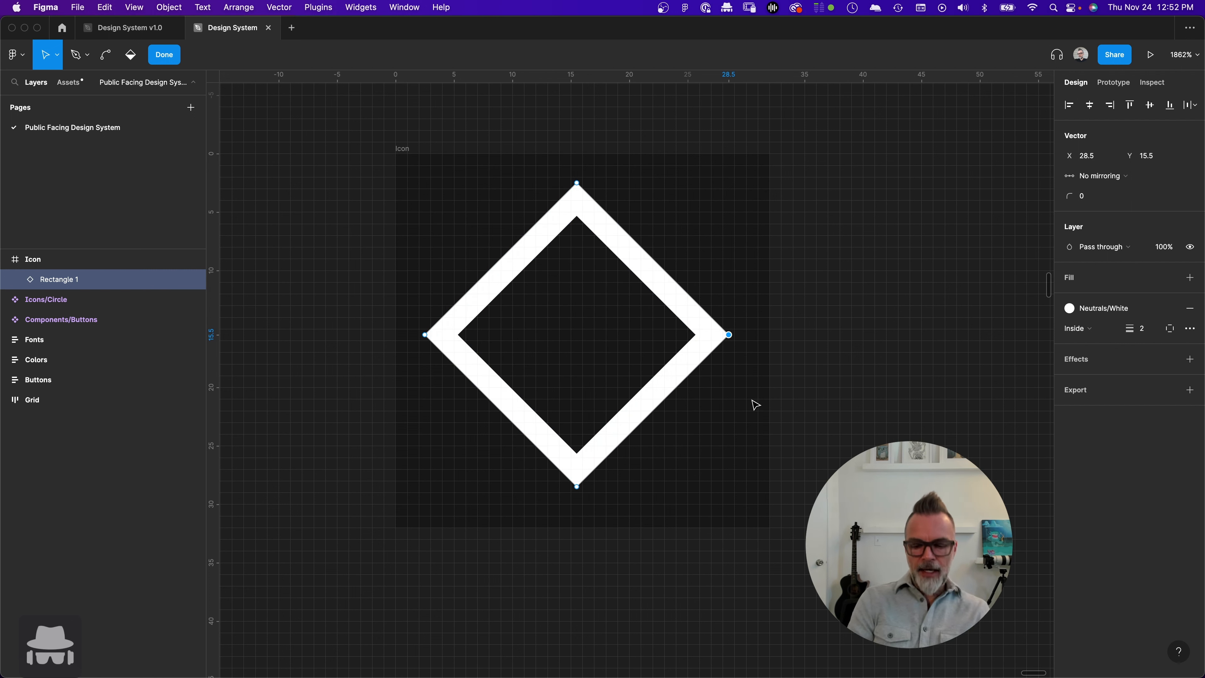
{"action": "key", "text": "BackSpace"}
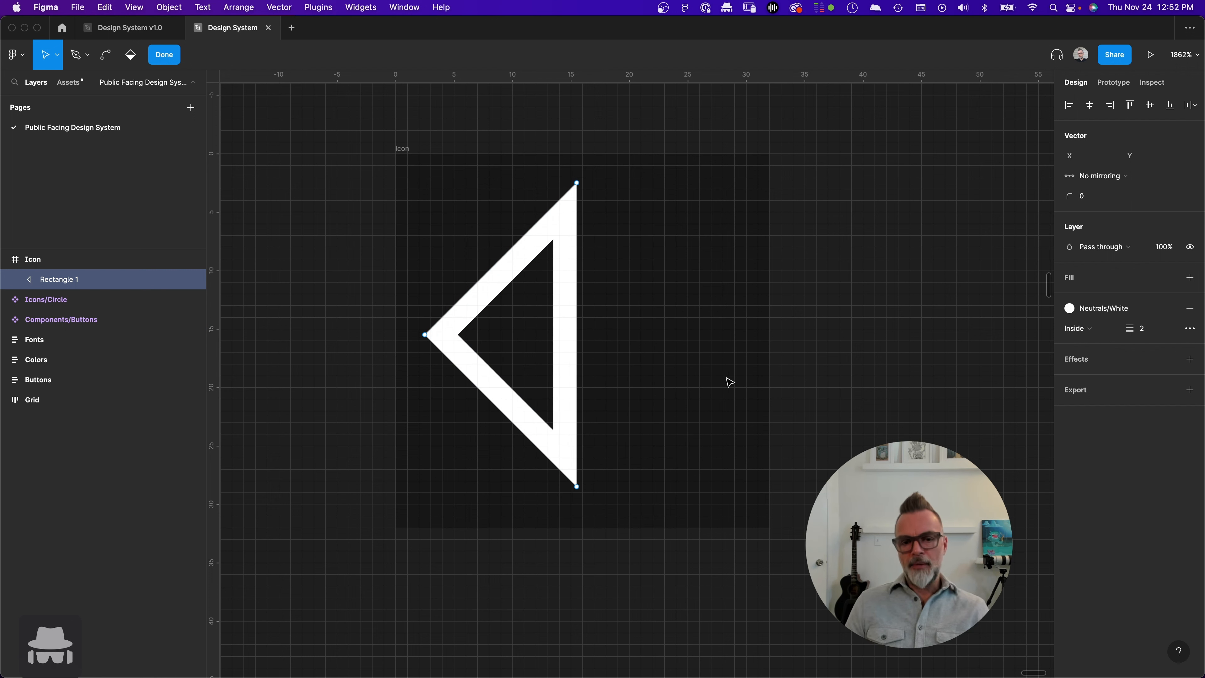
{"action": "key", "text": "super+z"}
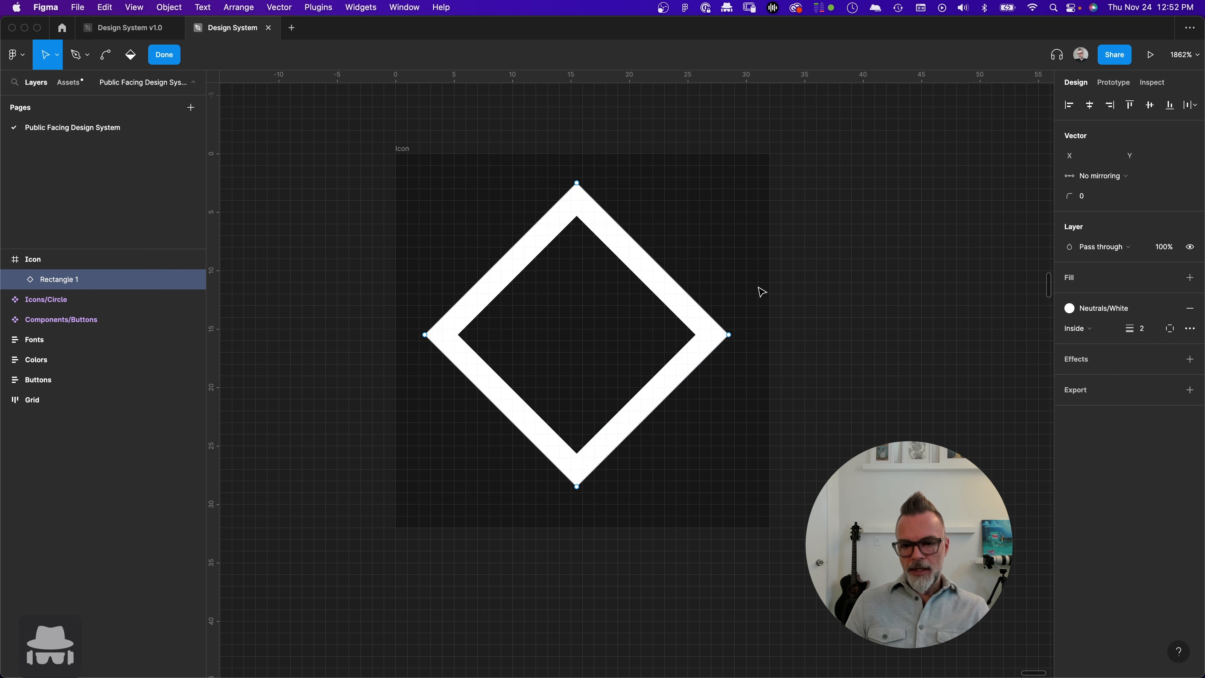
- Delete the diamond's right corner point with both attached edges, and move the remaining chevron's left vertex inward to about X 8
{"action": "left_click", "coordinate": [730, 335]}
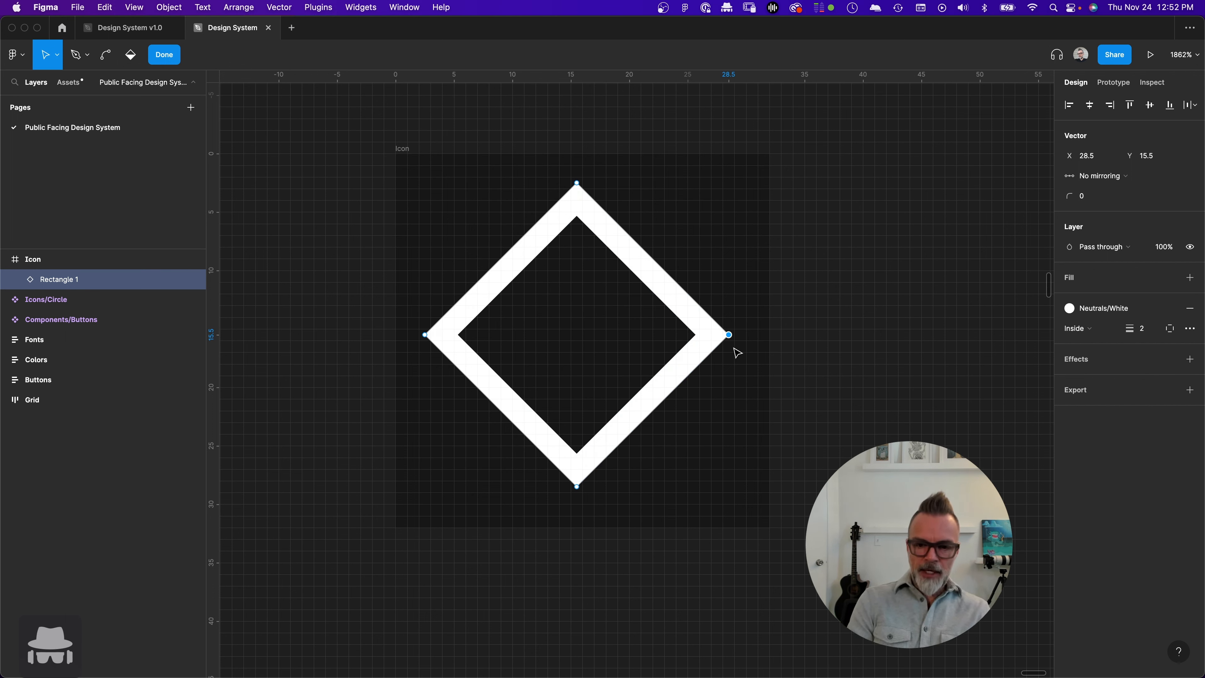
{"action": "key", "text": "shift+BackSpace"}
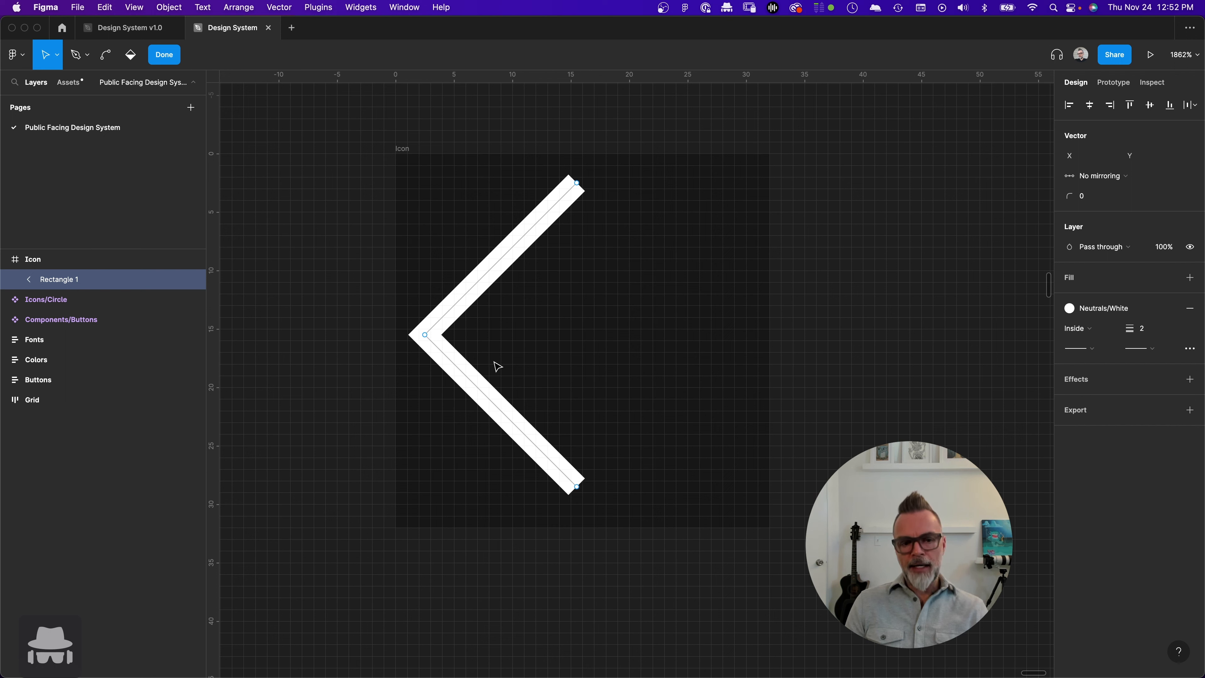
{"action": "left_click_drag", "start_coordinate": [427, 336], "coordinate": [483, 347]}
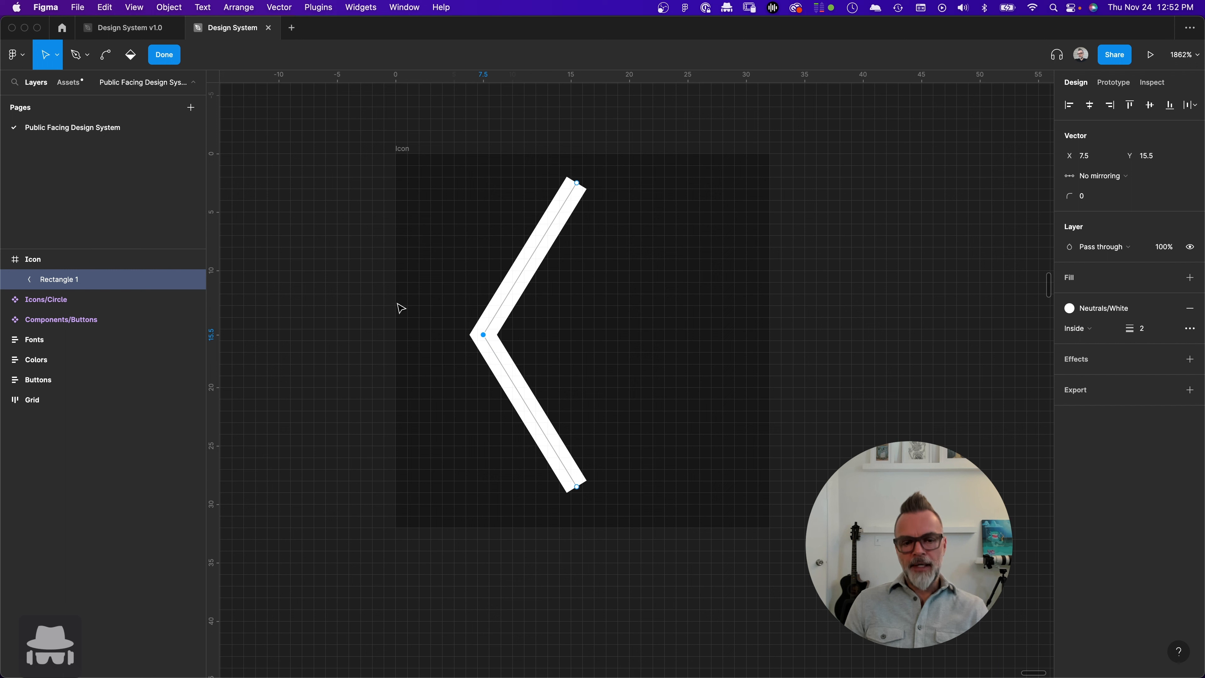
{"action": "left_click", "coordinate": [633, 329]}
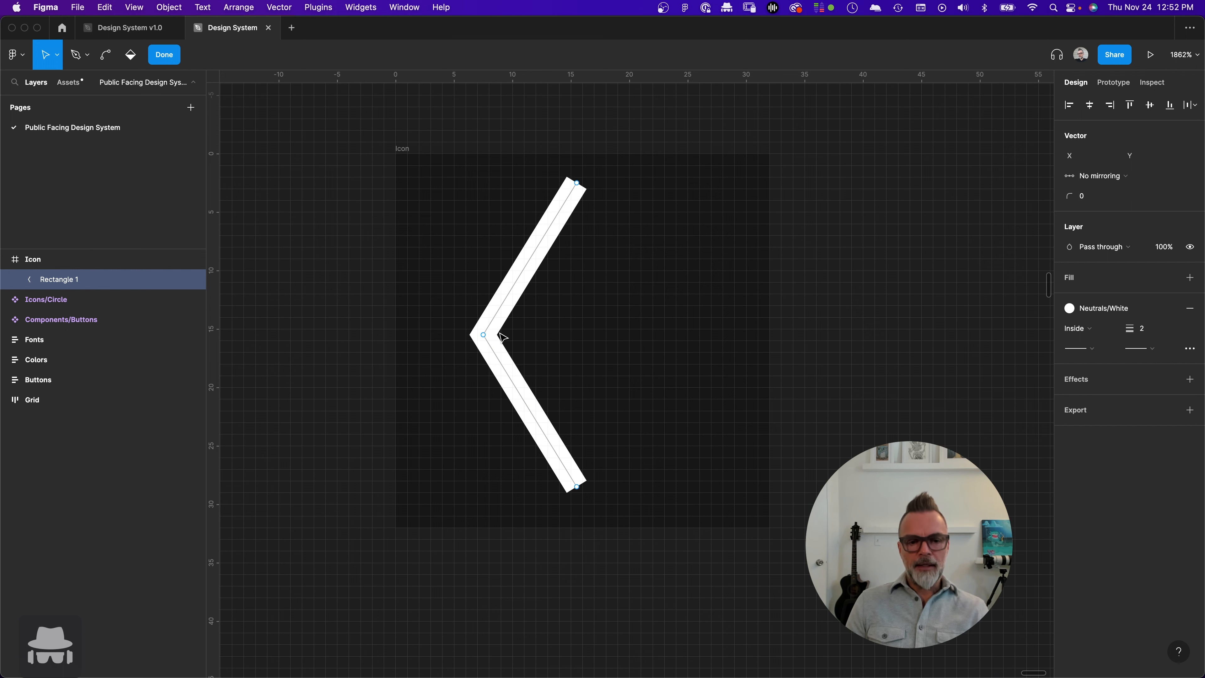
{"action": "left_click_drag", "start_coordinate": [483, 335], "coordinate": [491, 336]}
{"action": "double_click", "coordinate": [623, 338]}
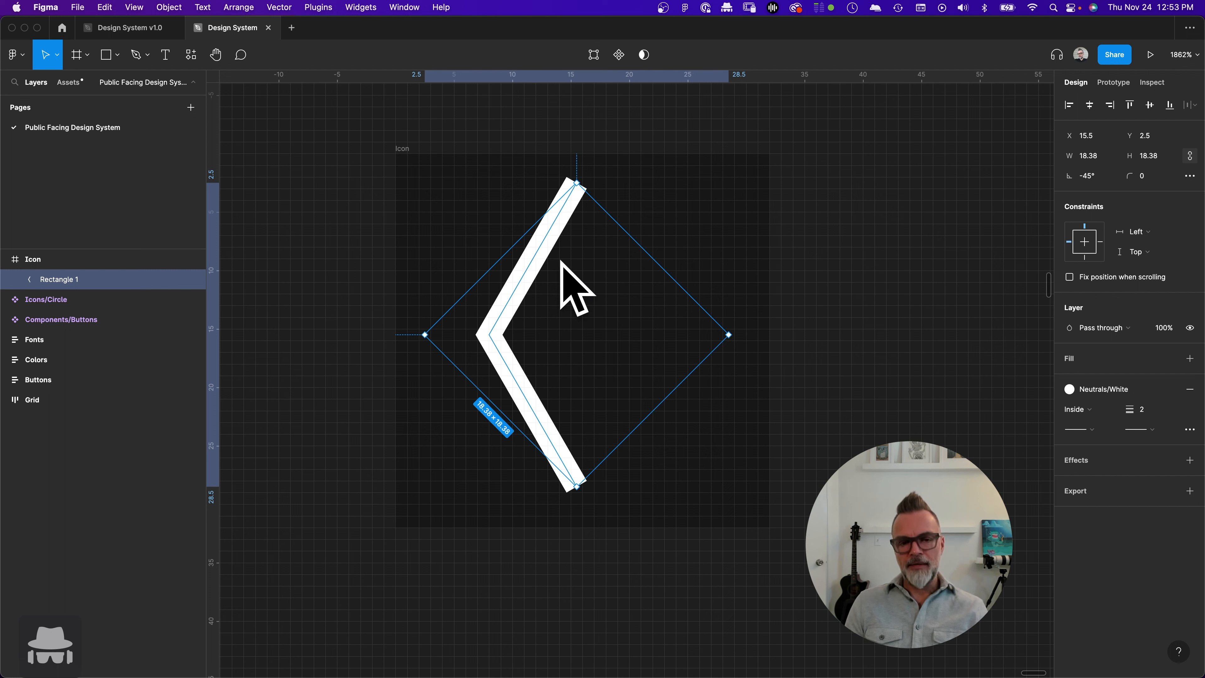
- Flatten the chevron to clear its rotated bounding box and shorten both arms so it measures about 7 × 23
{"action": "right_click", "coordinate": [531, 267]}
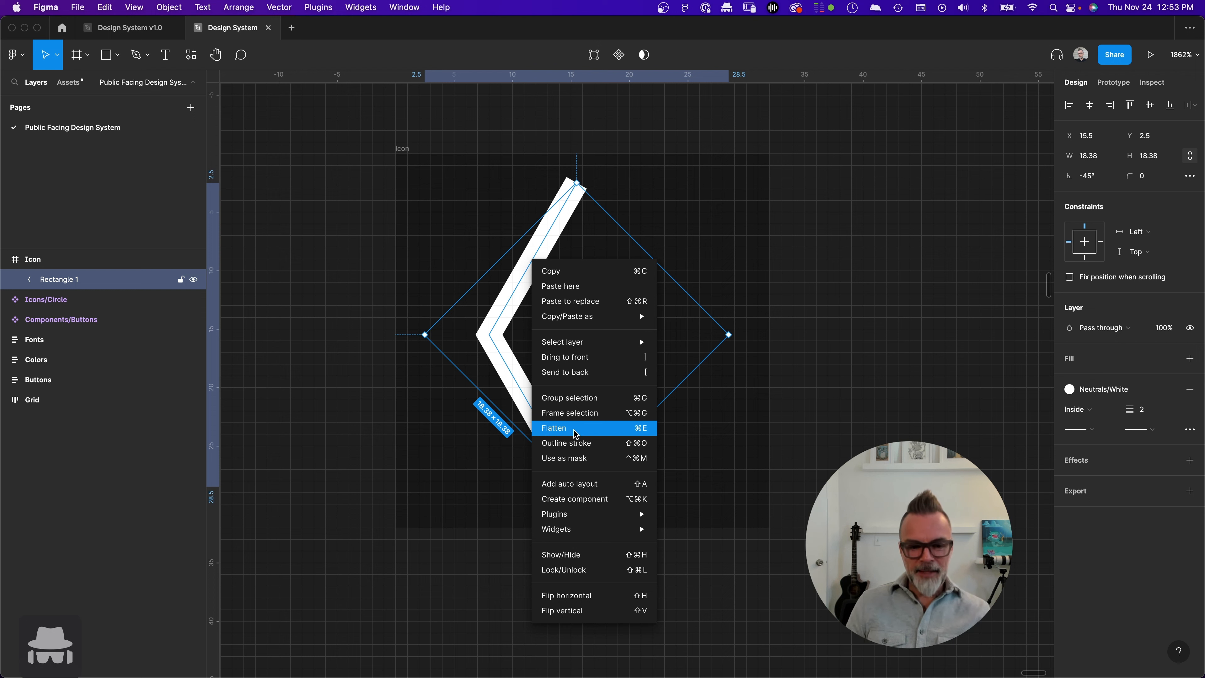
{"action": "left_click", "coordinate": [592, 429]}
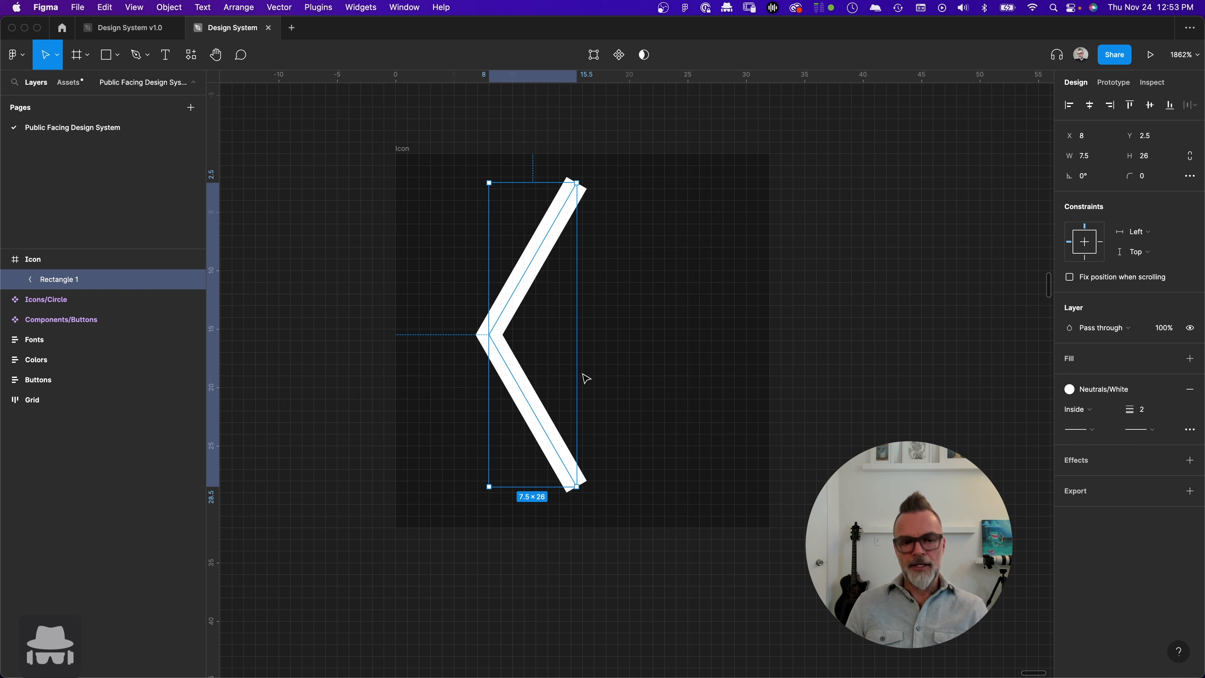
{"action": "double_click", "coordinate": [533, 271]}
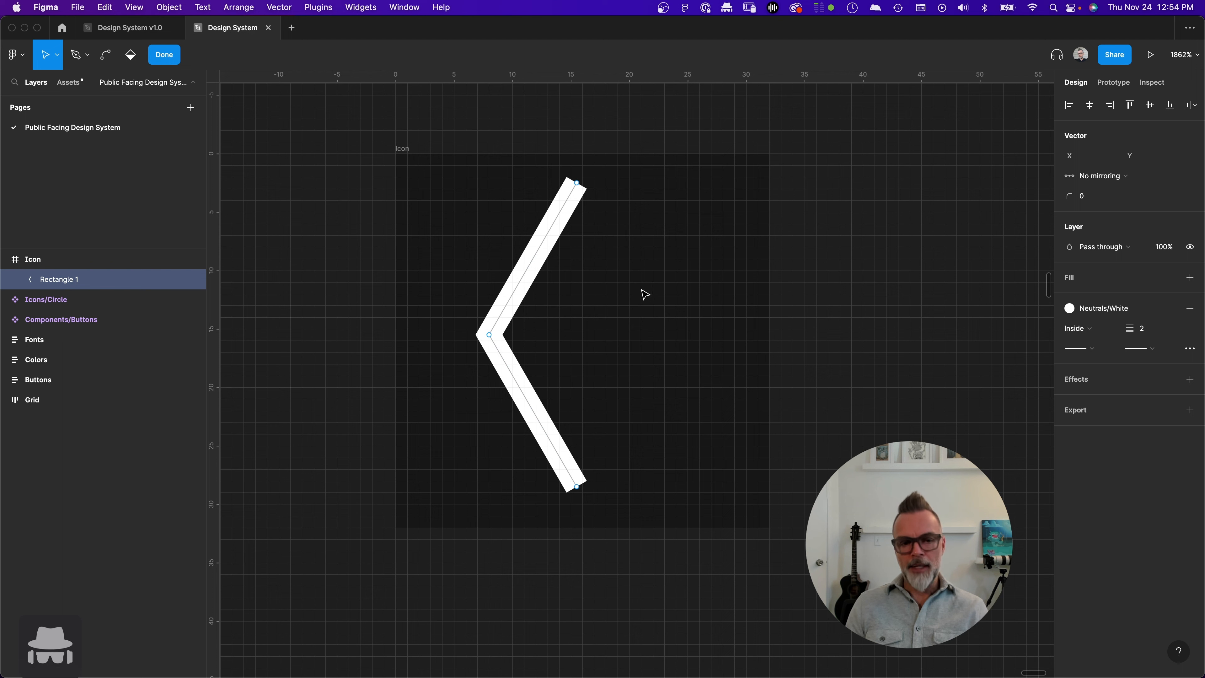
{"action": "key", "text": "Escape"}
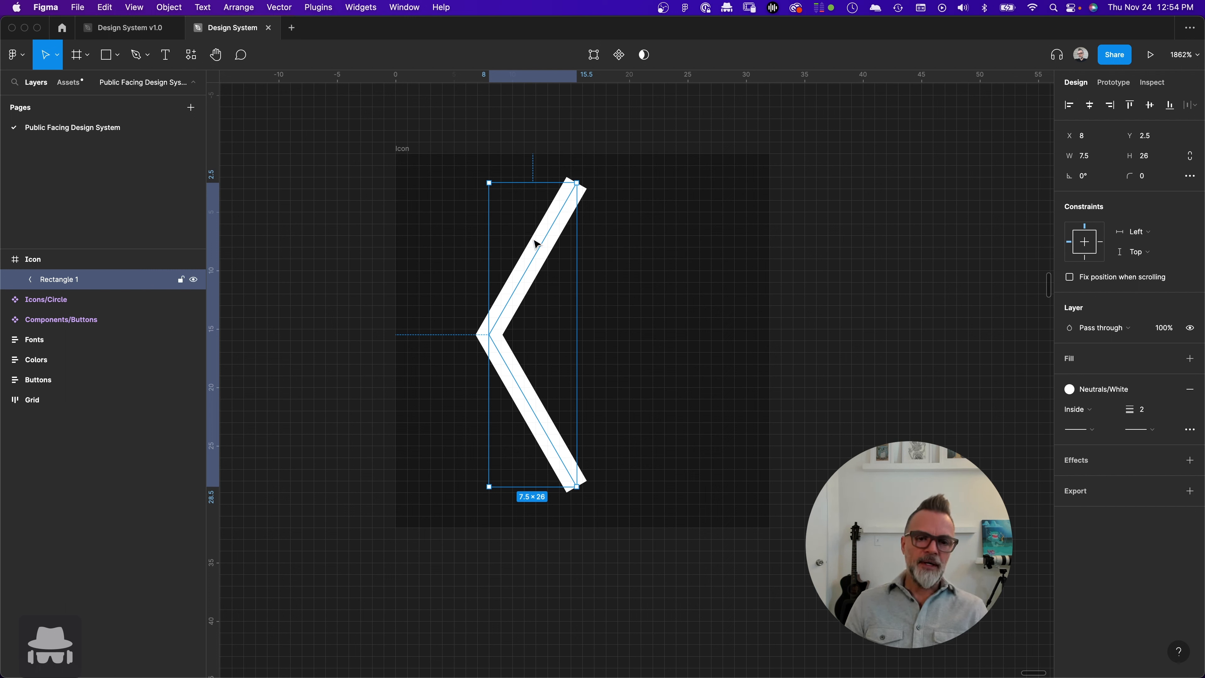
{"action": "left_click_drag", "start_coordinate": [578, 178], "coordinate": [563, 204]}
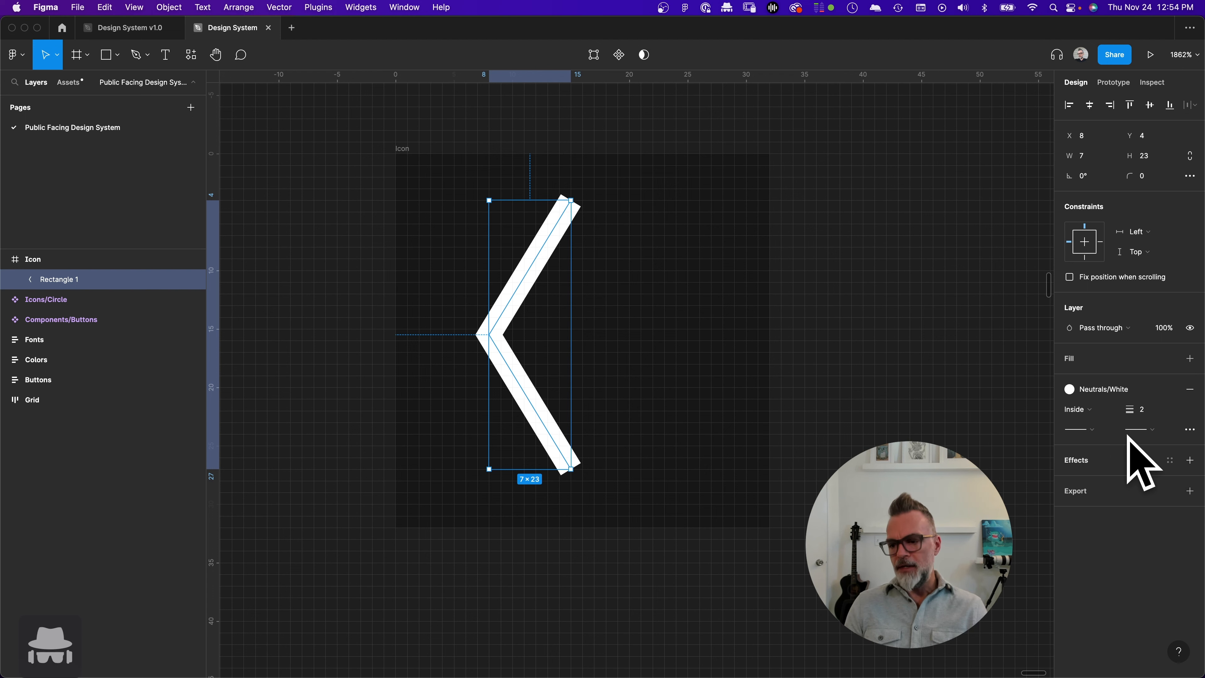
- Set the start and end points of the chevron's stroke to Round
{"action": "left_click", "coordinate": [1094, 430]}
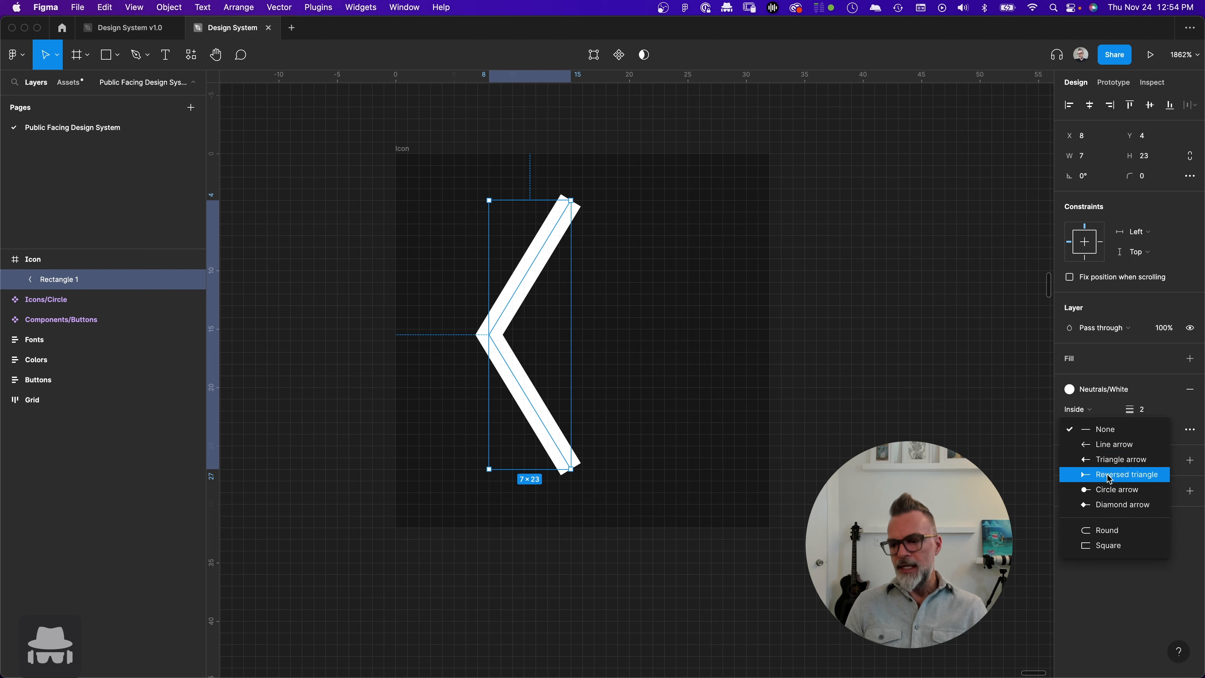
{"action": "left_click", "coordinate": [1111, 445]}
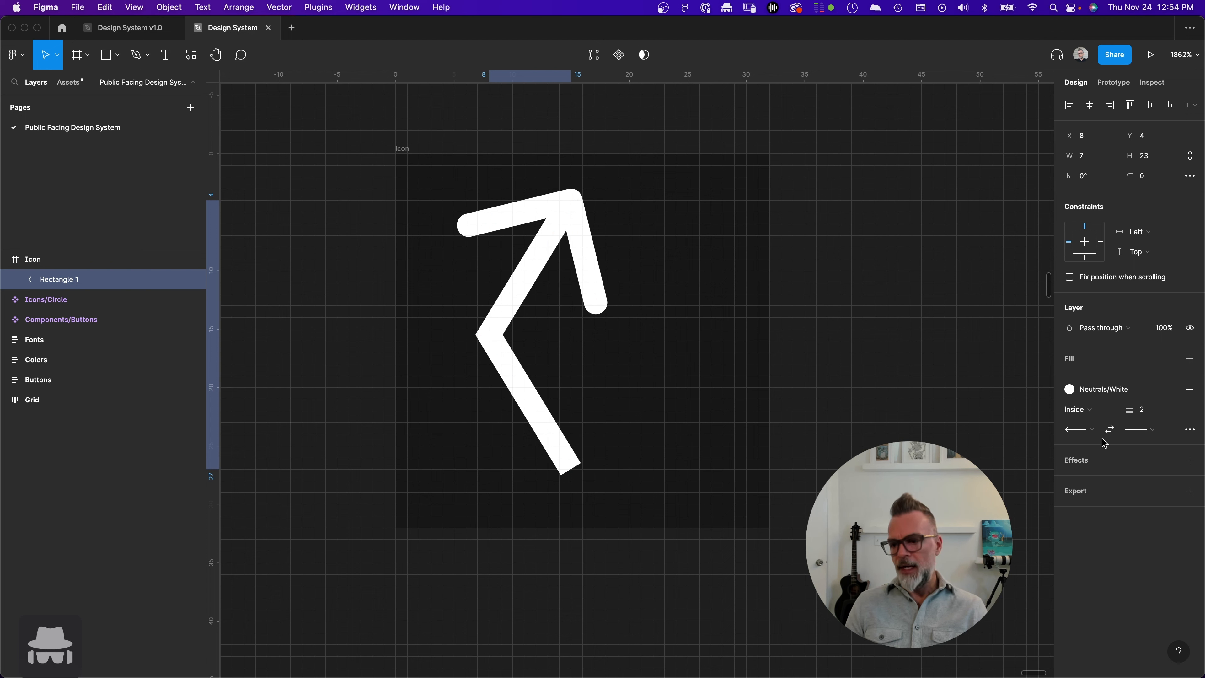
{"action": "left_click", "coordinate": [1093, 432]}
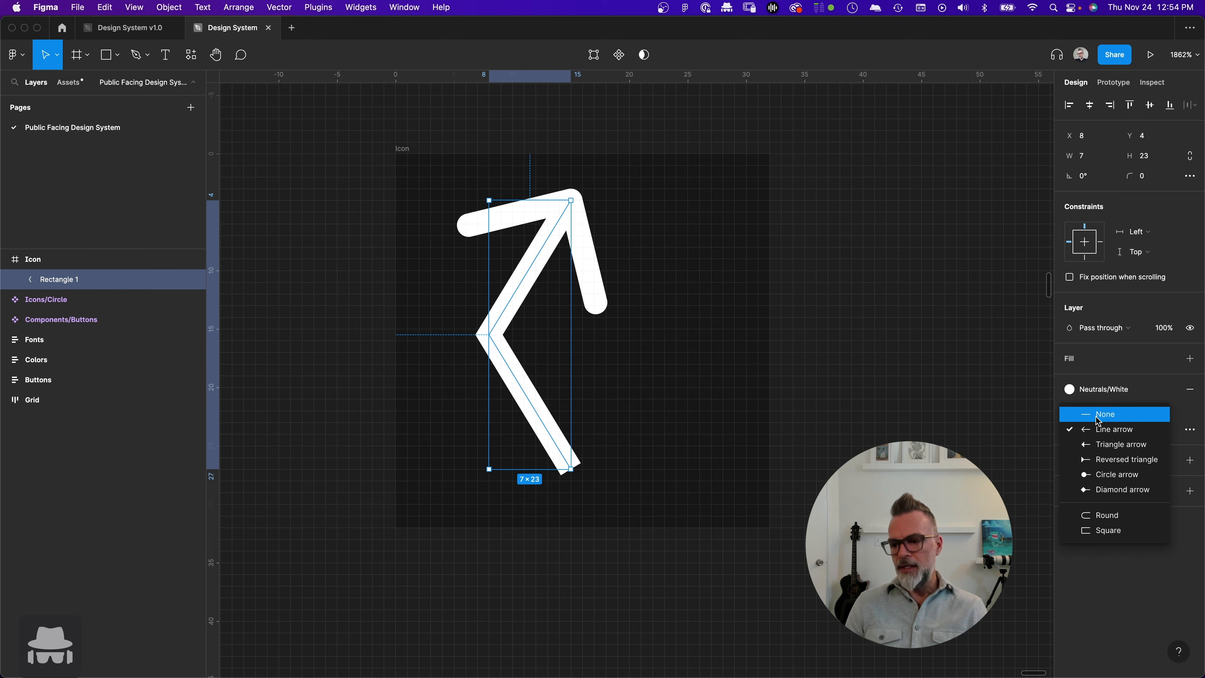
{"action": "left_click", "coordinate": [1113, 515]}
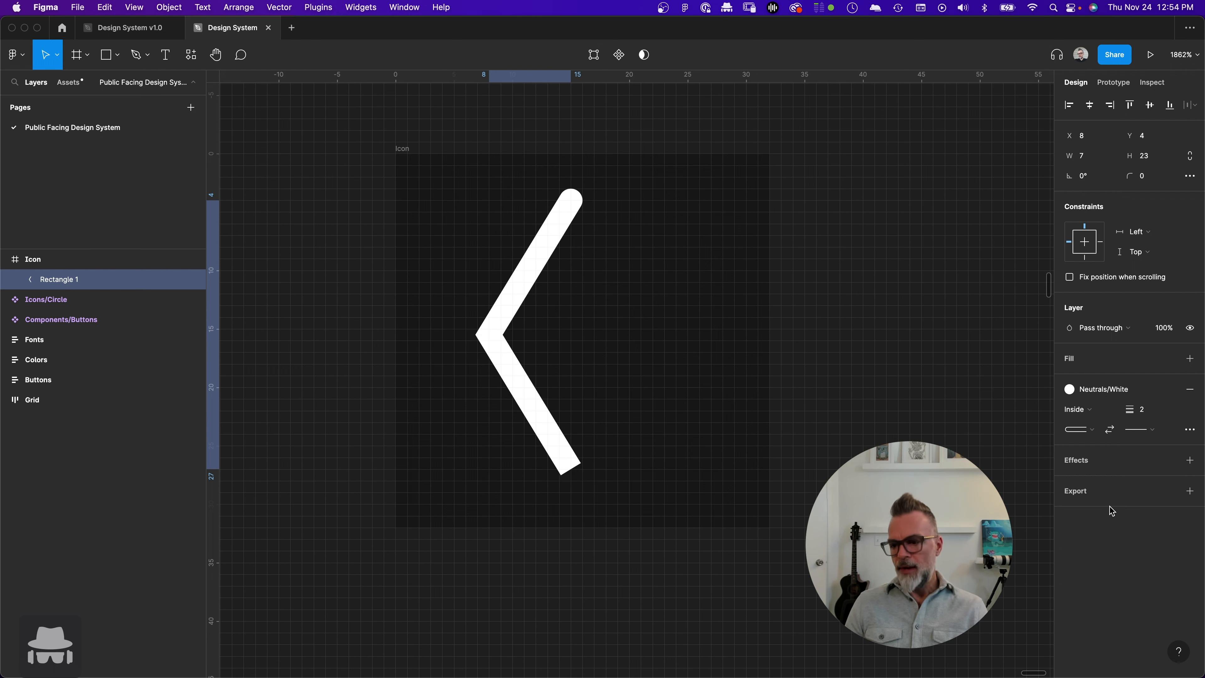
{"action": "left_click", "coordinate": [1141, 429]}
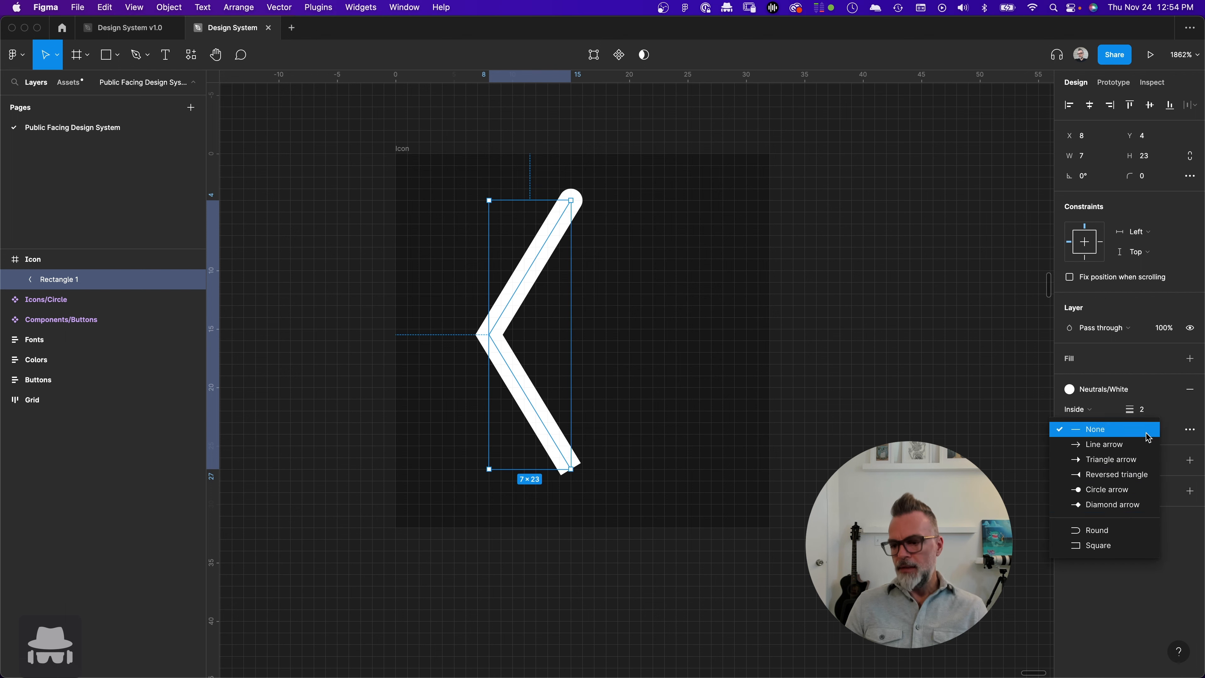
{"action": "left_click", "coordinate": [1115, 530]}
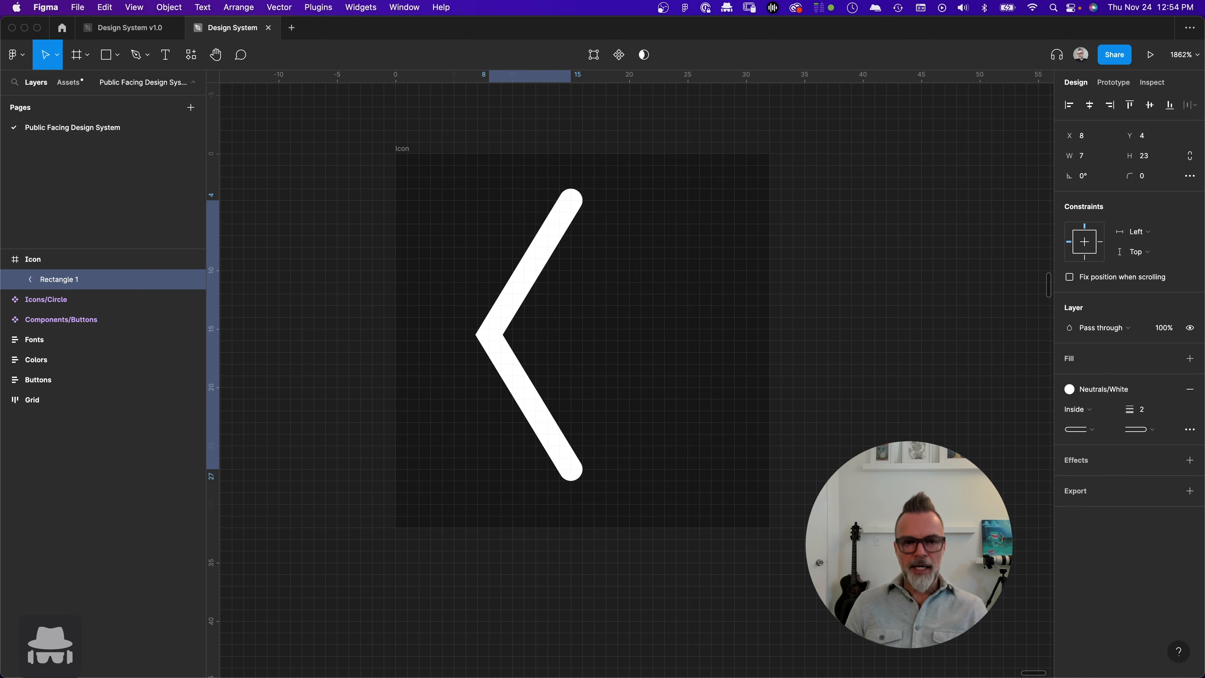
{"action": "left_click", "coordinate": [649, 355]}
- Center the chevron horizontally within the Icon frame
{"action": "scroll", "coordinate": [504, 404], "scroll_direction": "down", "scroll_amount": 5}
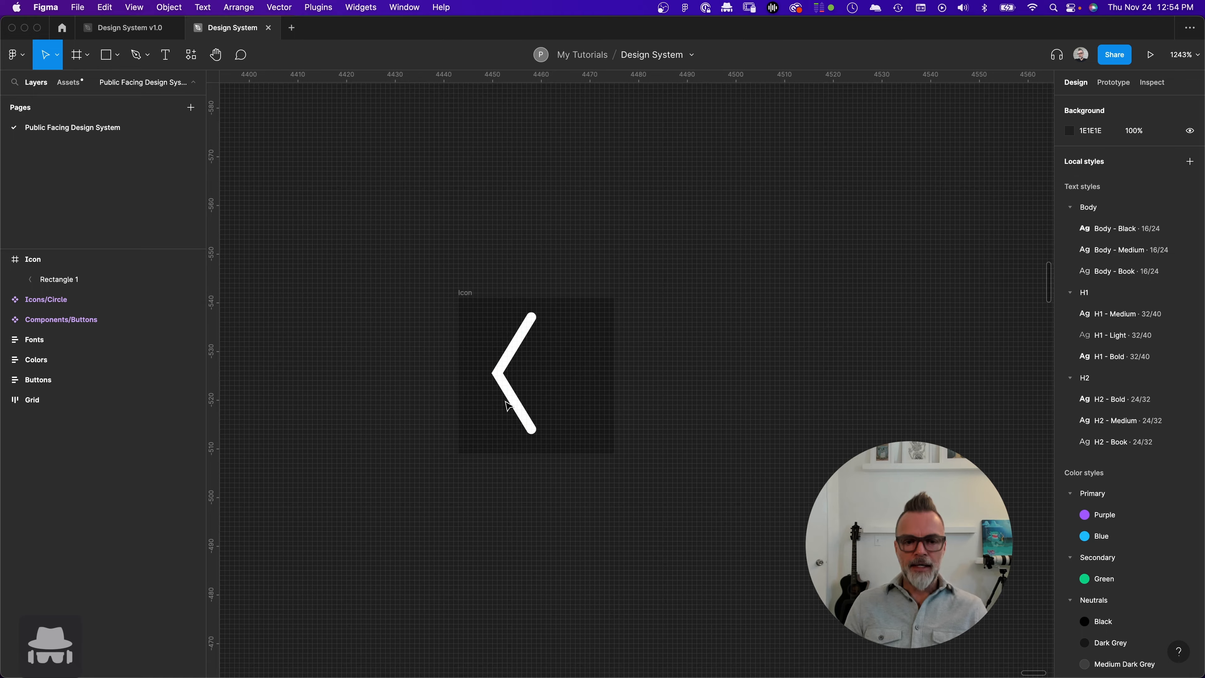
{"action": "left_click", "coordinate": [523, 408]}
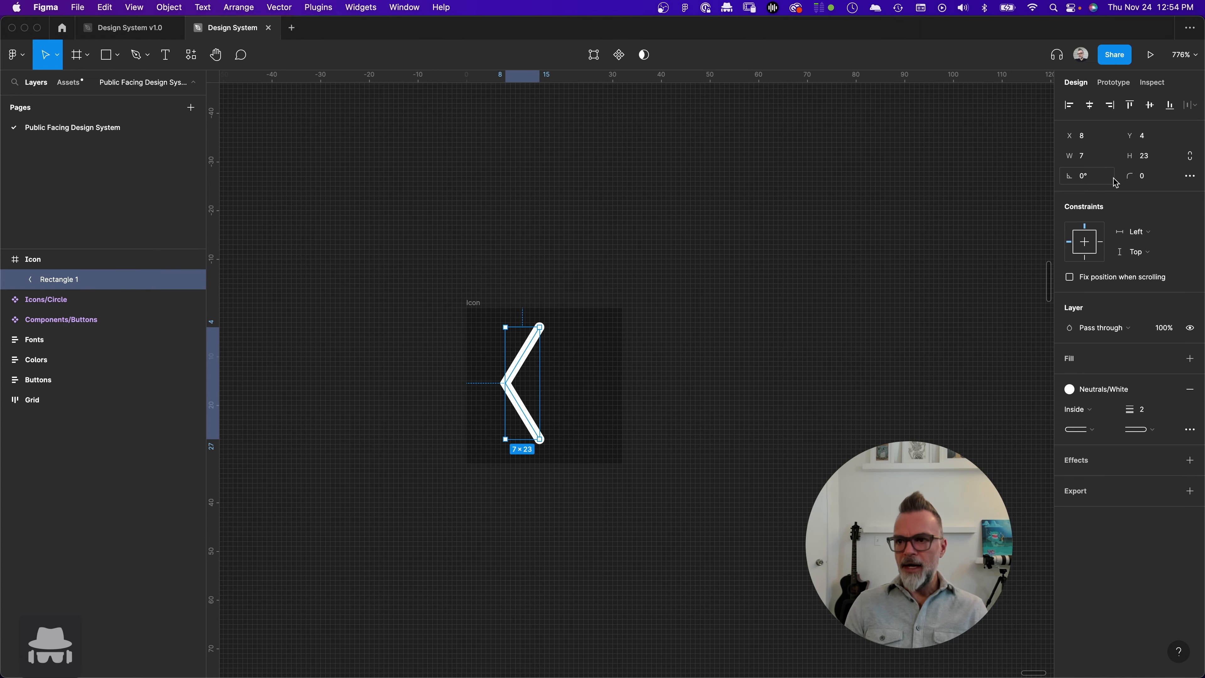
{"action": "left_click", "coordinate": [1089, 108]}
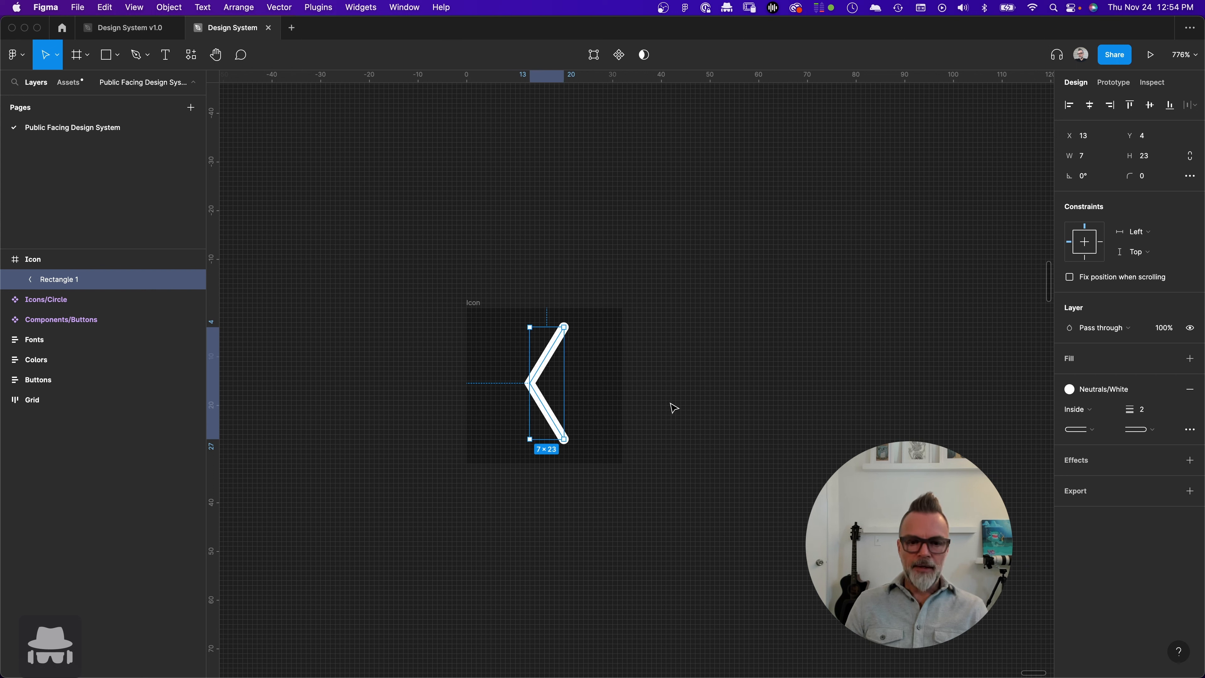
{"action": "left_click", "coordinate": [583, 475]}
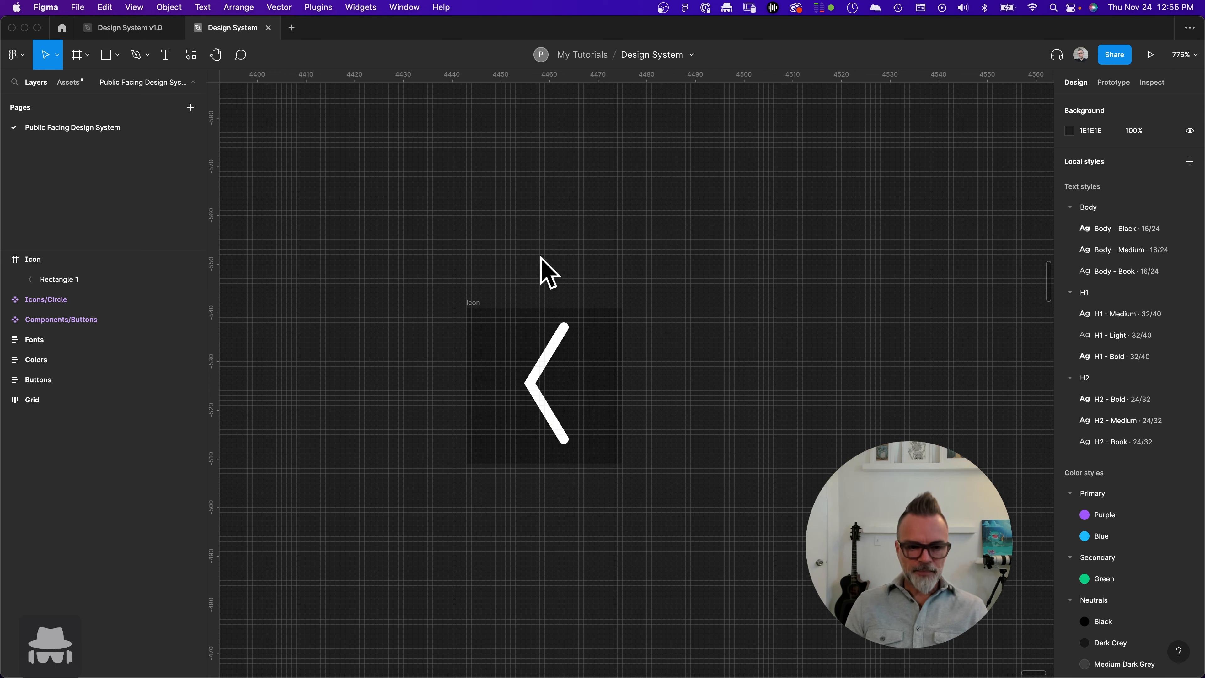
- Try a right-pointing version by rotating the chevron 180° in a duplicated Icon frame, and delete the duplicate
{"action": "left_click", "coordinate": [479, 306]}
{"action": "left_click_drag", "start_coordinate": [478, 307], "coordinate": [674, 304]}
{"action": "left_click", "coordinate": [735, 365]}
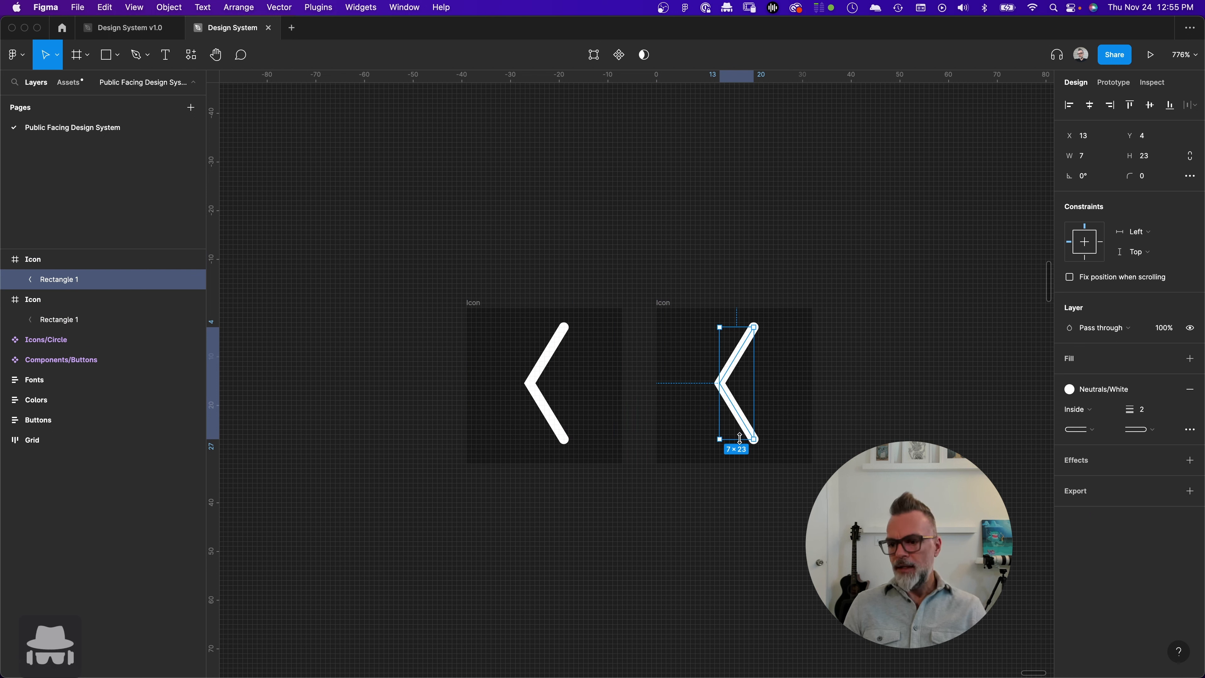
{"action": "left_click_drag", "start_coordinate": [756, 324], "coordinate": [705, 503]}
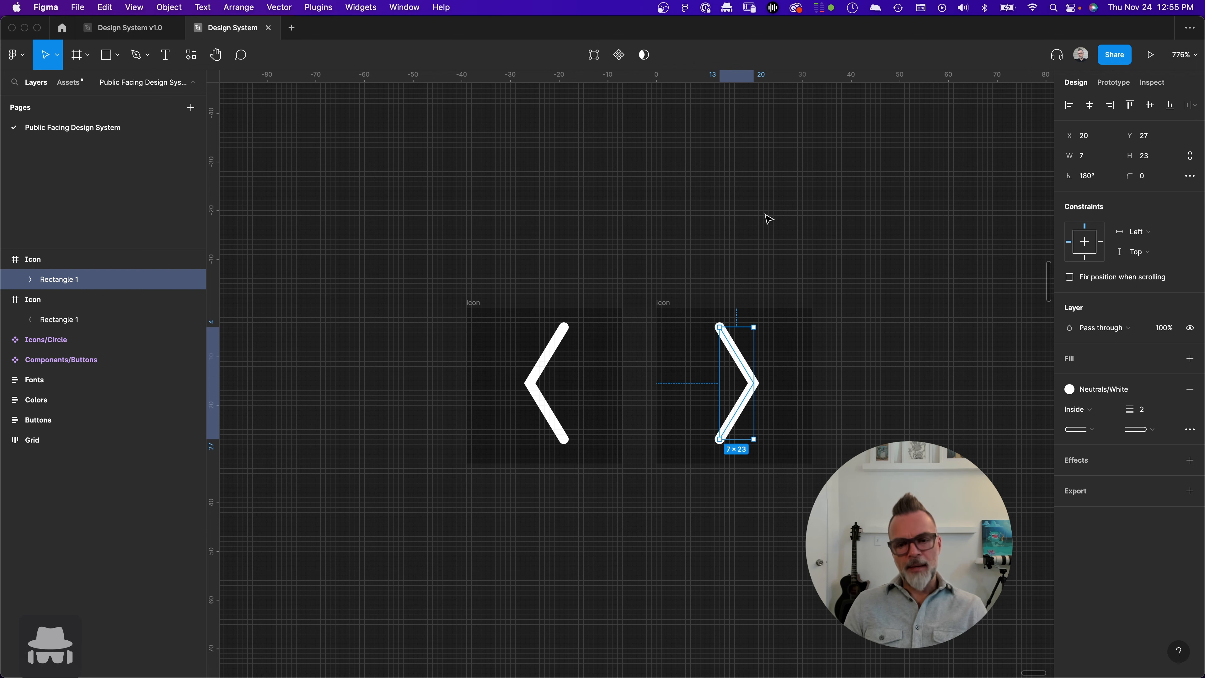
{"action": "left_click", "coordinate": [416, 355]}
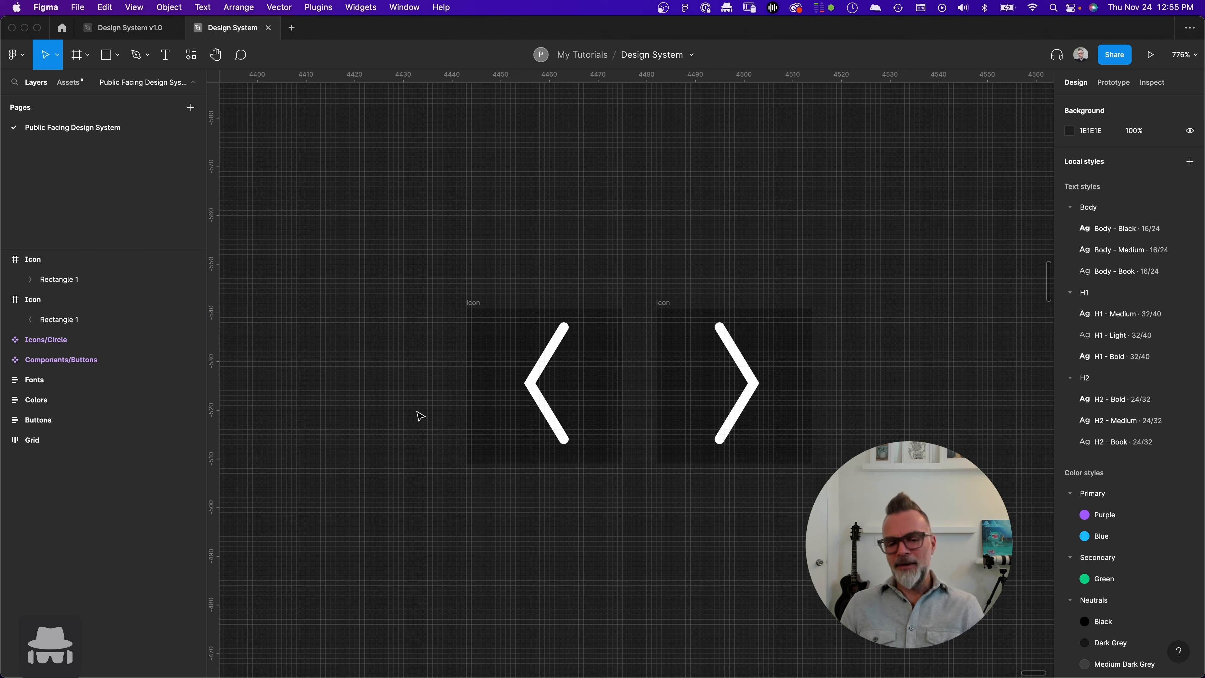
{"action": "left_click", "coordinate": [663, 303]}
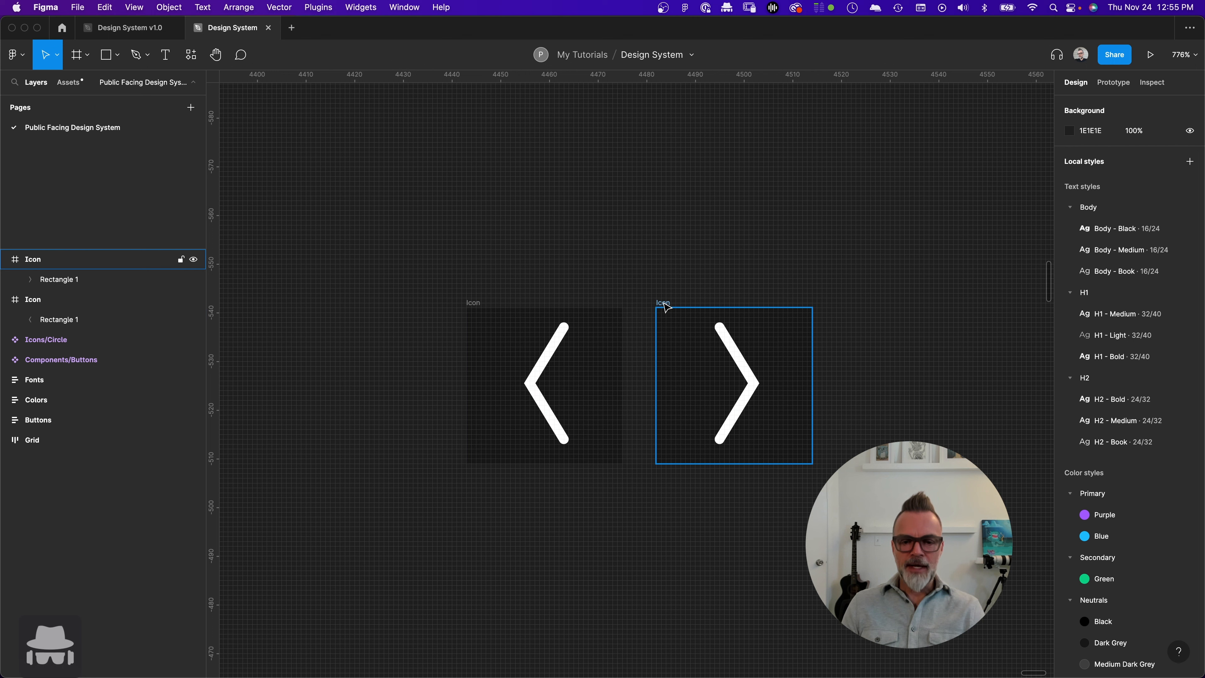
{"action": "key", "text": "Delete"}
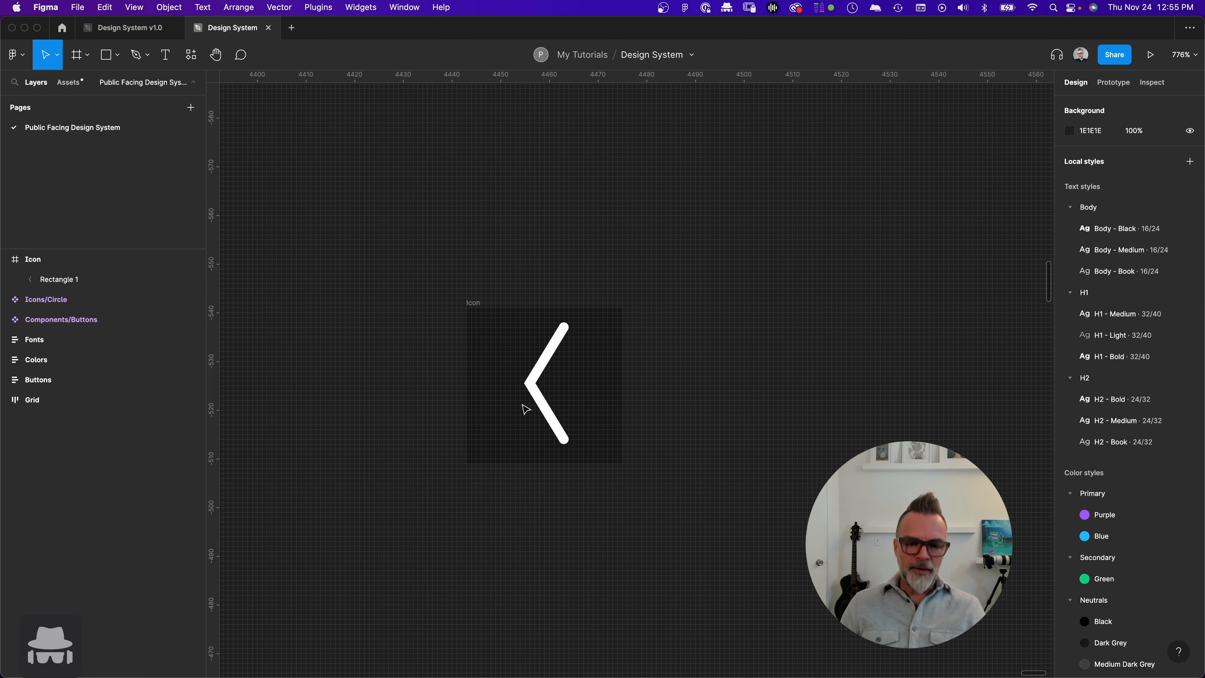
- Set the chevron's stroke join to Round in the advanced stroke settings so its vertex is rounded
{"action": "left_click", "coordinate": [532, 404]}
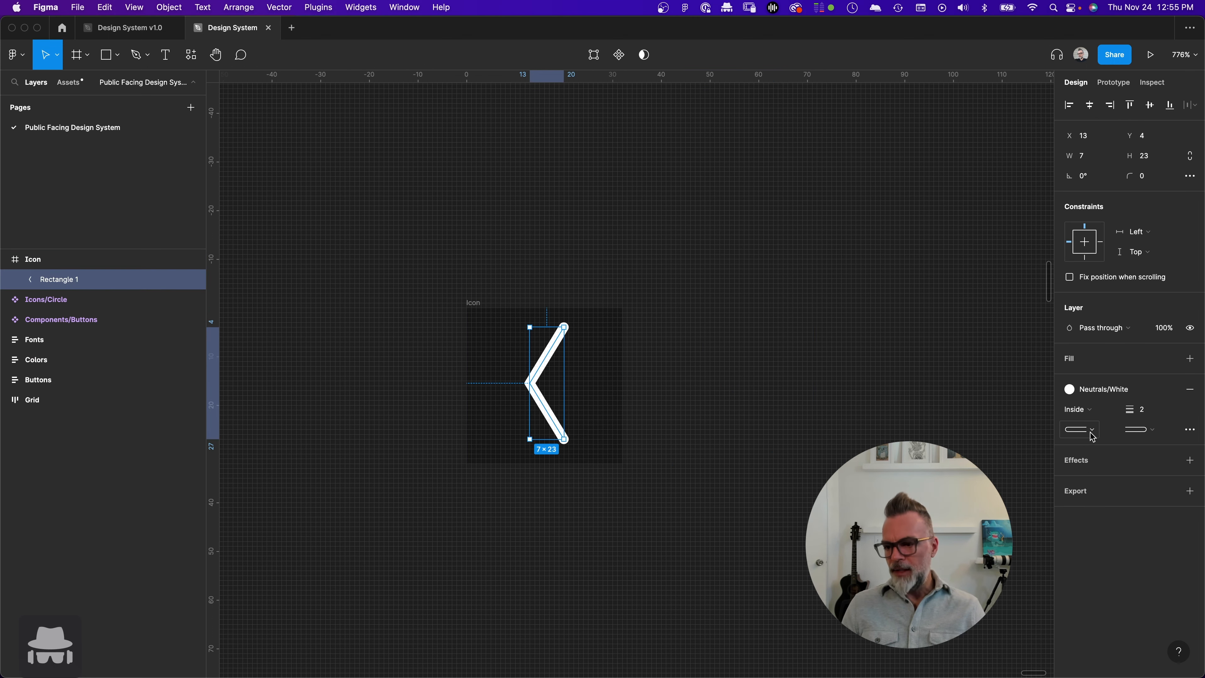
{"action": "scroll", "coordinate": [555, 363], "scroll_direction": "up", "scroll_amount": 5}
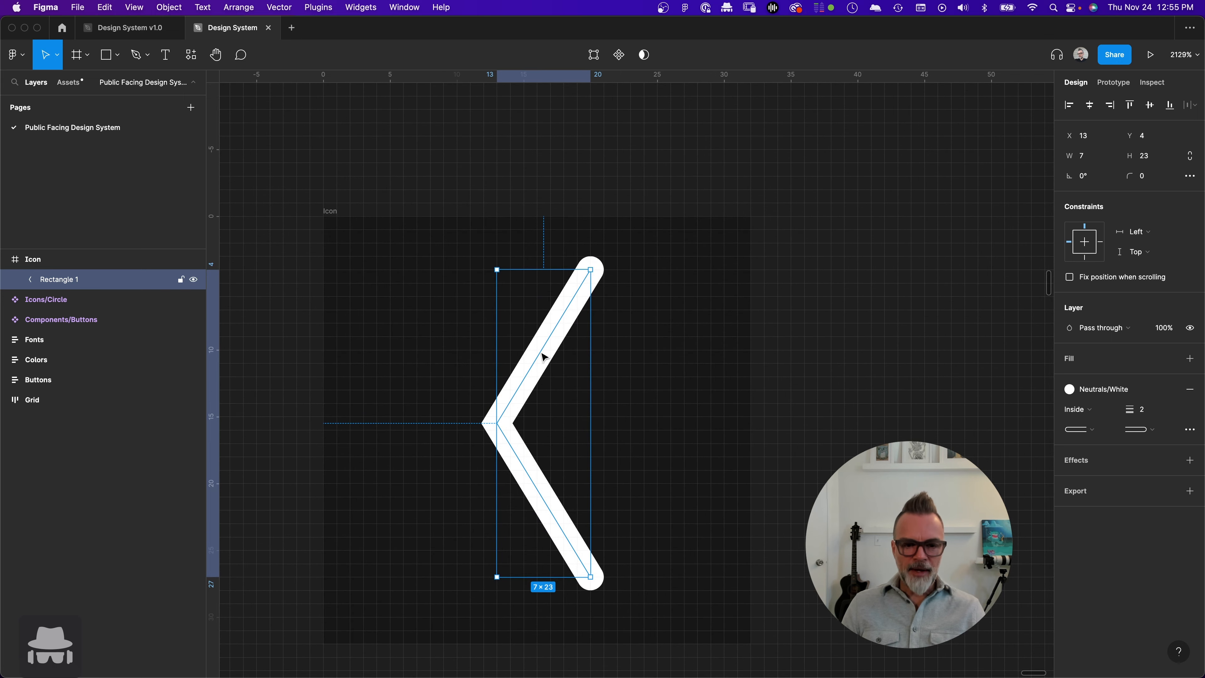
{"action": "double_click", "coordinate": [544, 355]}
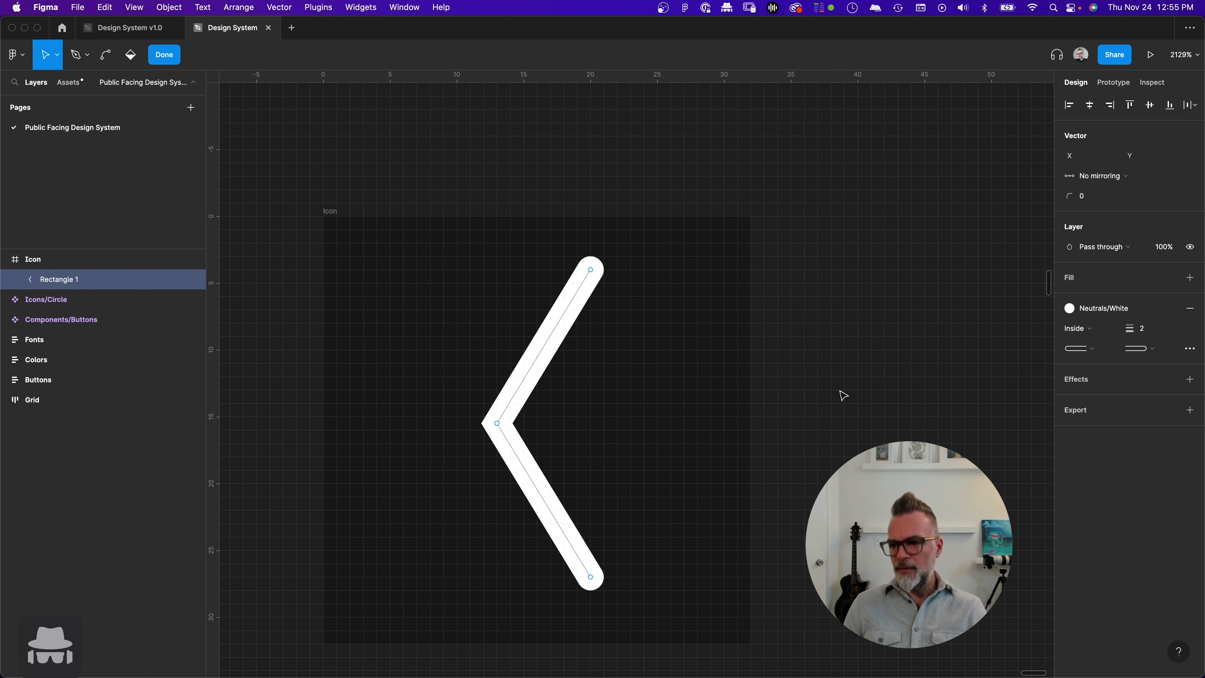
{"action": "key", "text": "Escape"}
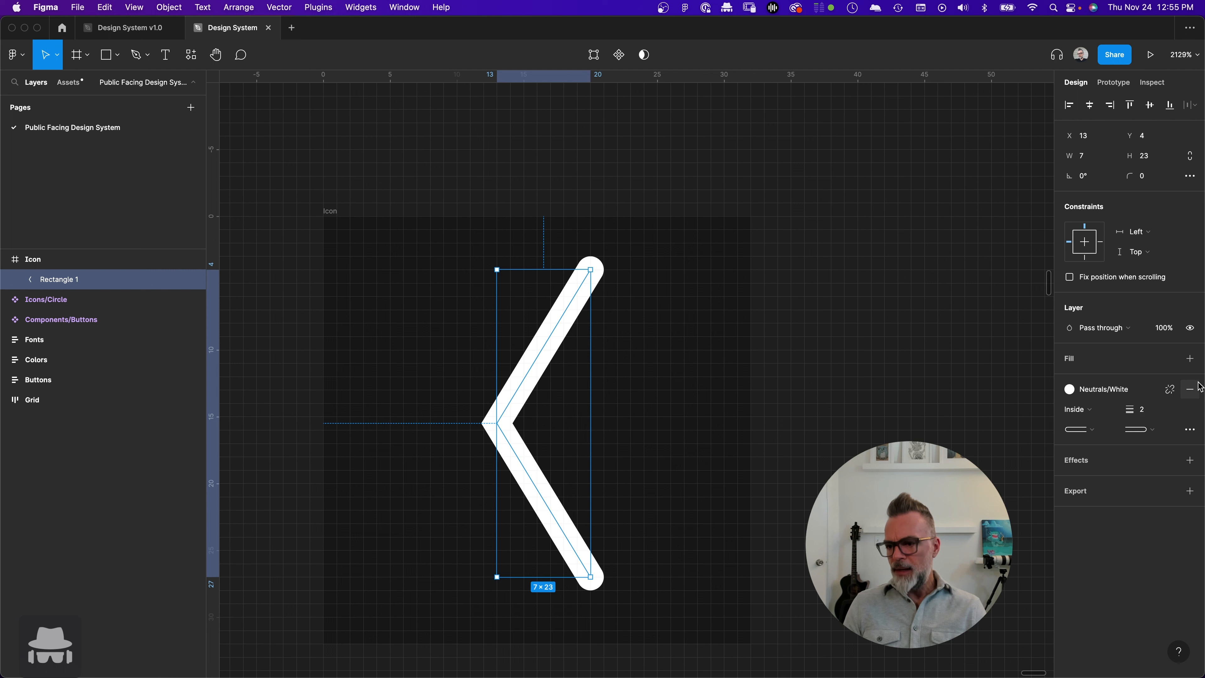
{"action": "left_click", "coordinate": [1192, 430]}
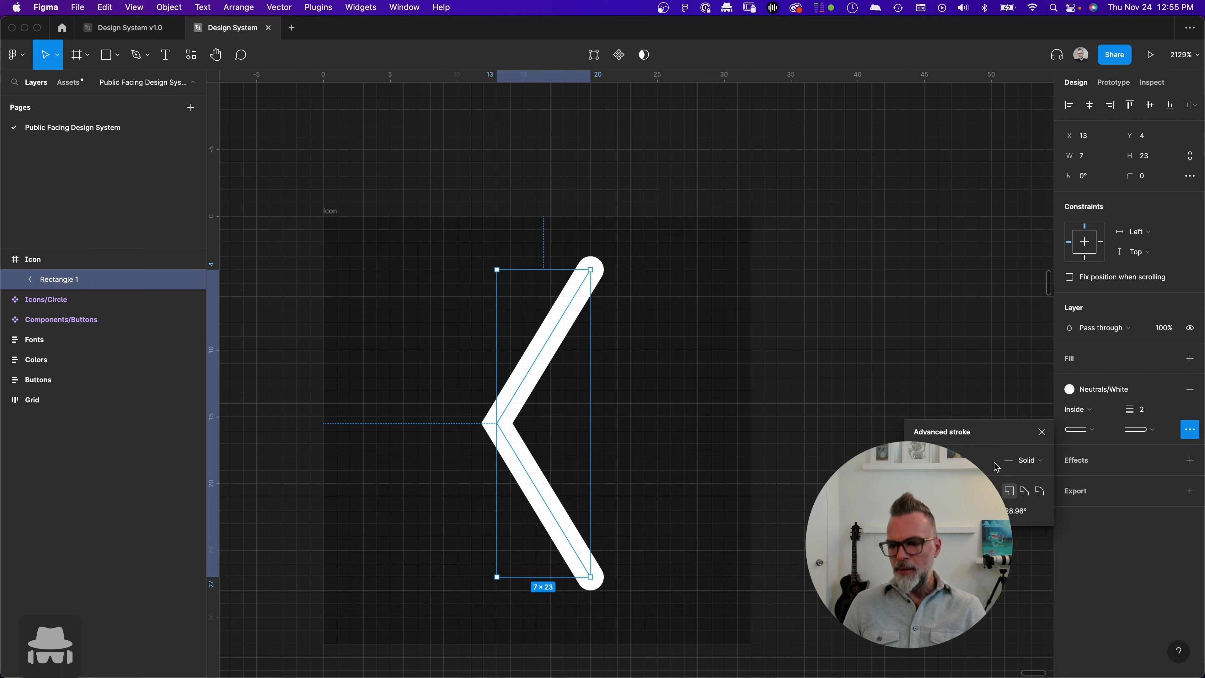
{"action": "left_click", "coordinate": [1035, 463]}
{"action": "left_click", "coordinate": [1037, 474]}
{"action": "left_click", "coordinate": [1036, 462]}
{"action": "left_click", "coordinate": [1039, 445]}
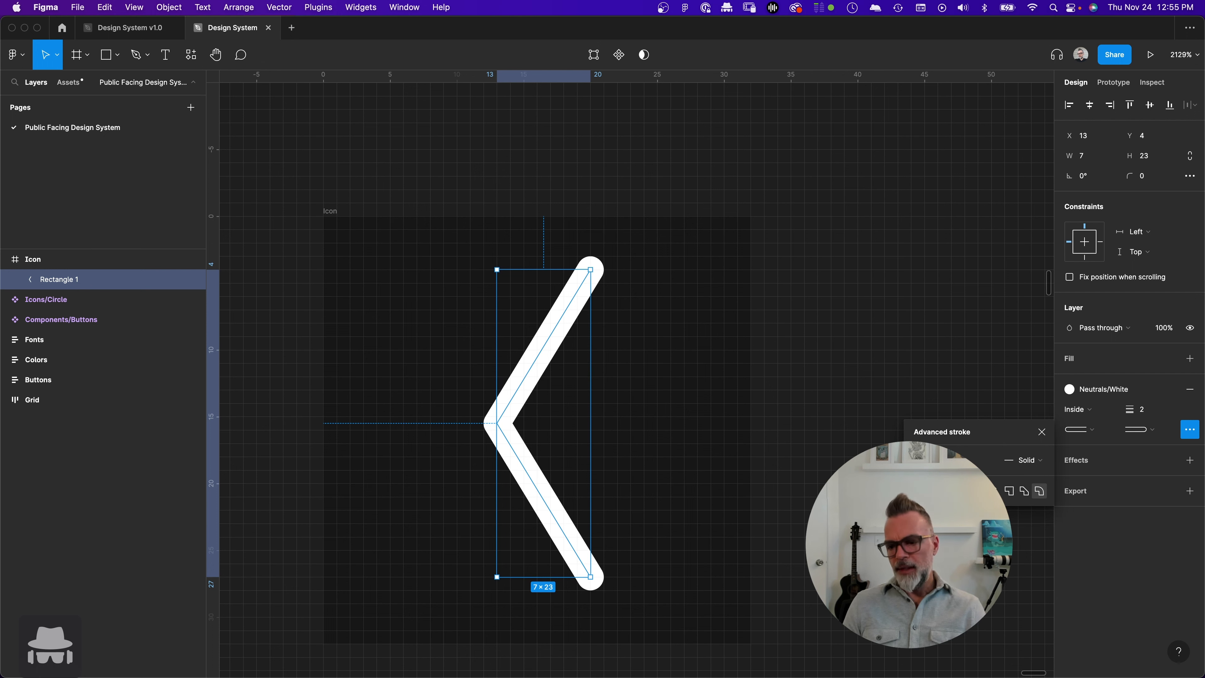
{"action": "left_click", "coordinate": [793, 233]}
- Outline the chevron's stroke to convert it into a filled shape
{"action": "scroll", "coordinate": [551, 338], "scroll_direction": "down", "scroll_amount": 5}
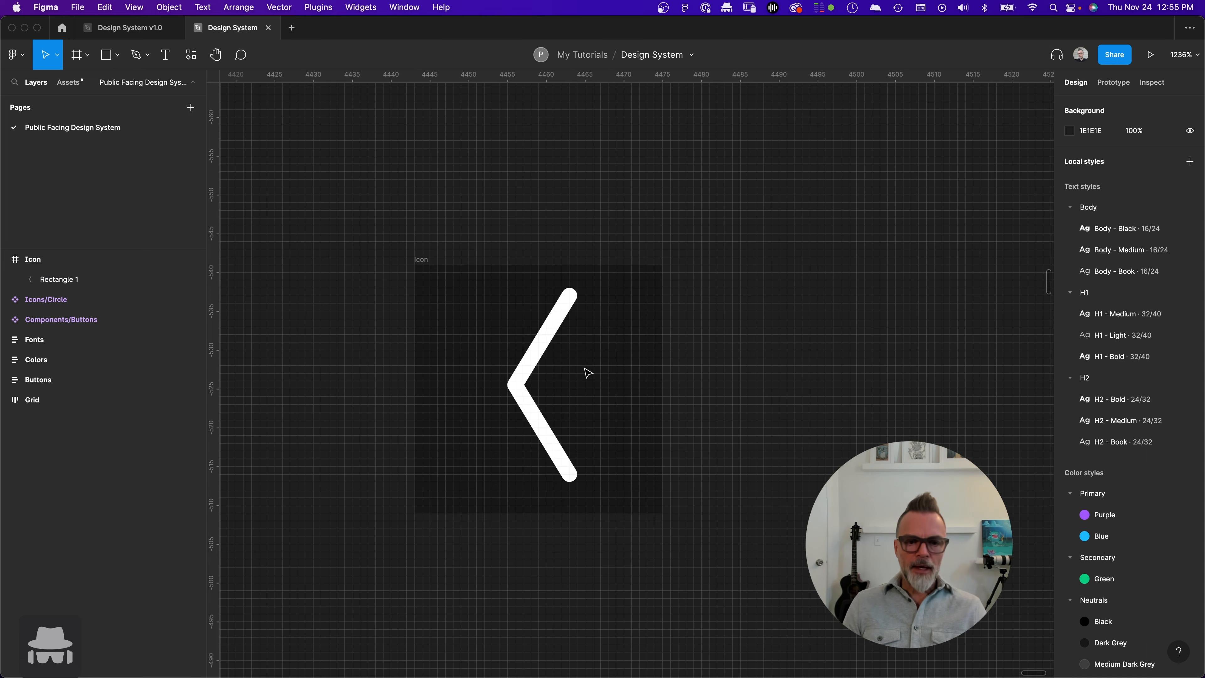
{"action": "scroll", "coordinate": [617, 295], "scroll_direction": "left", "scroll_amount": 3}
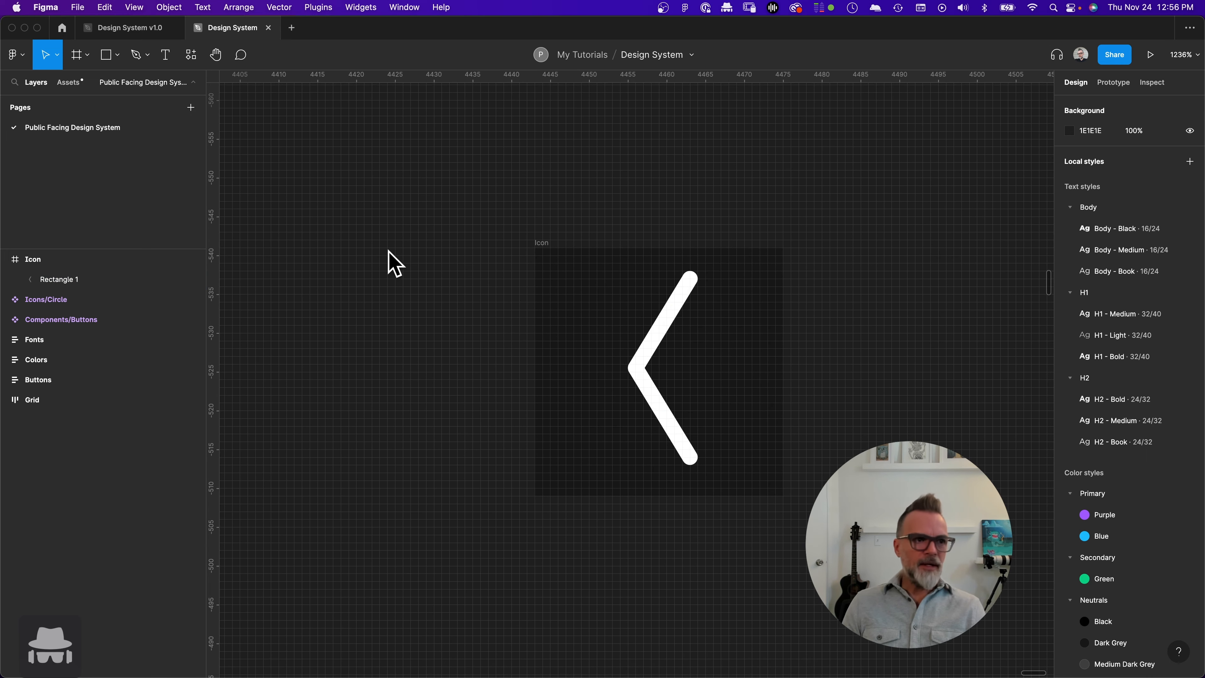
{"action": "left_click", "coordinate": [676, 318]}
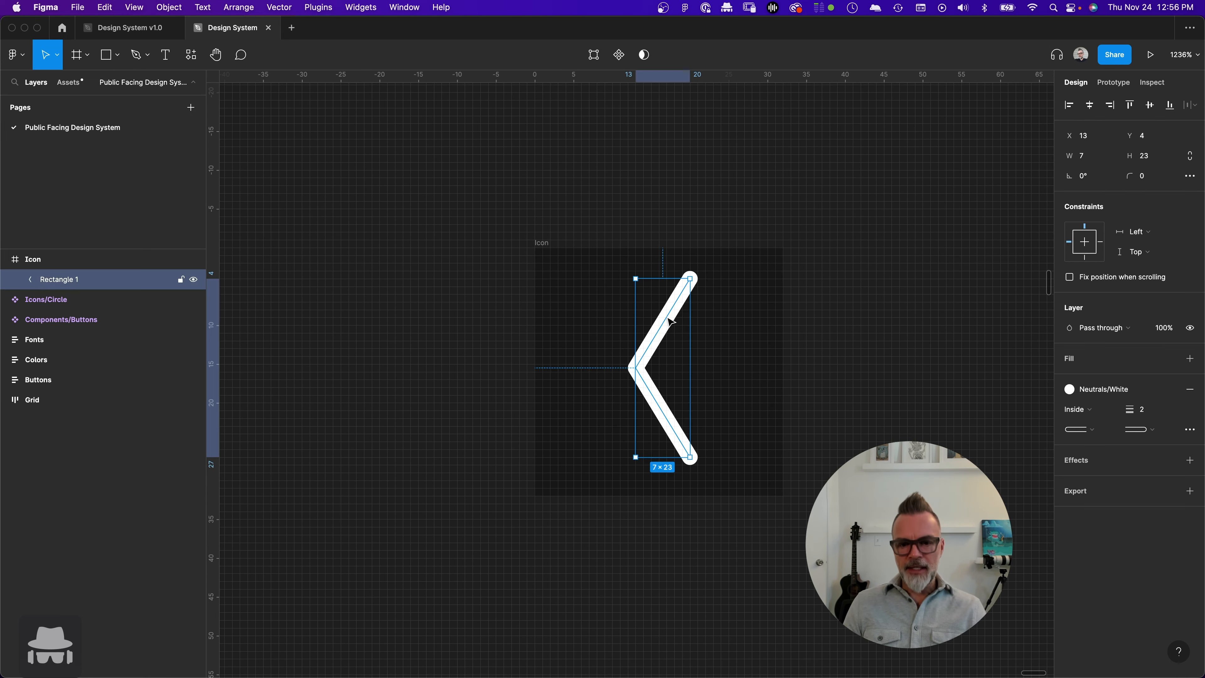
{"action": "right_click", "coordinate": [671, 311]}
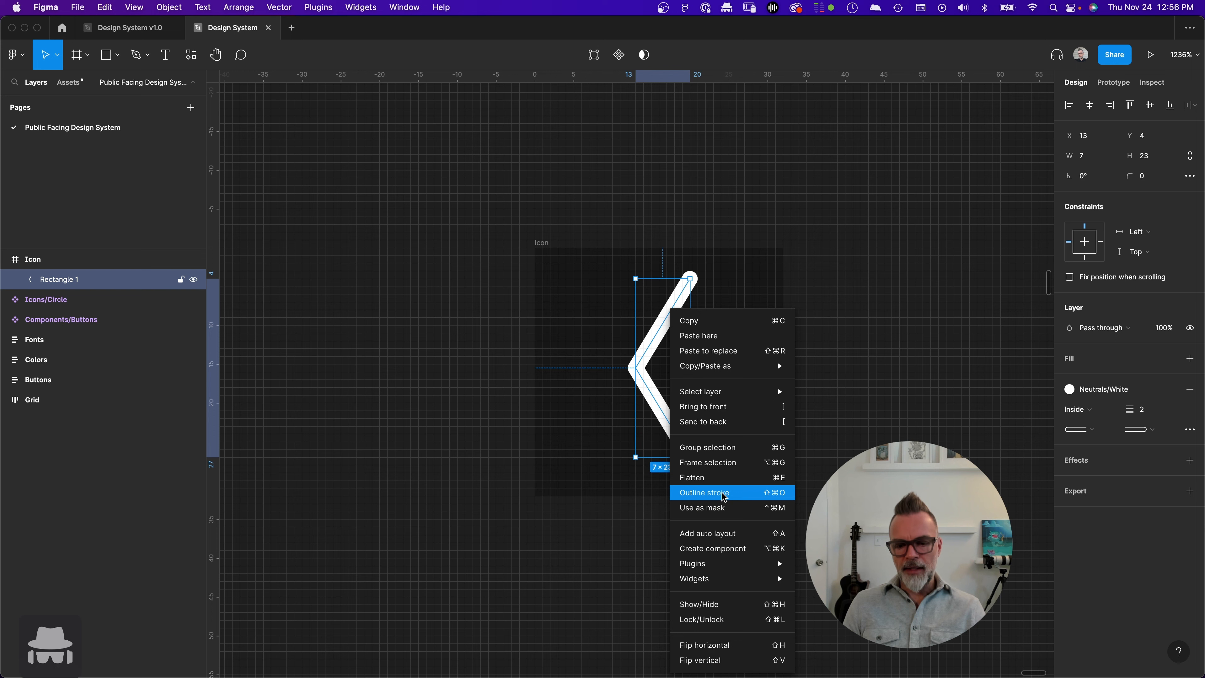
{"action": "left_click", "coordinate": [757, 496]}
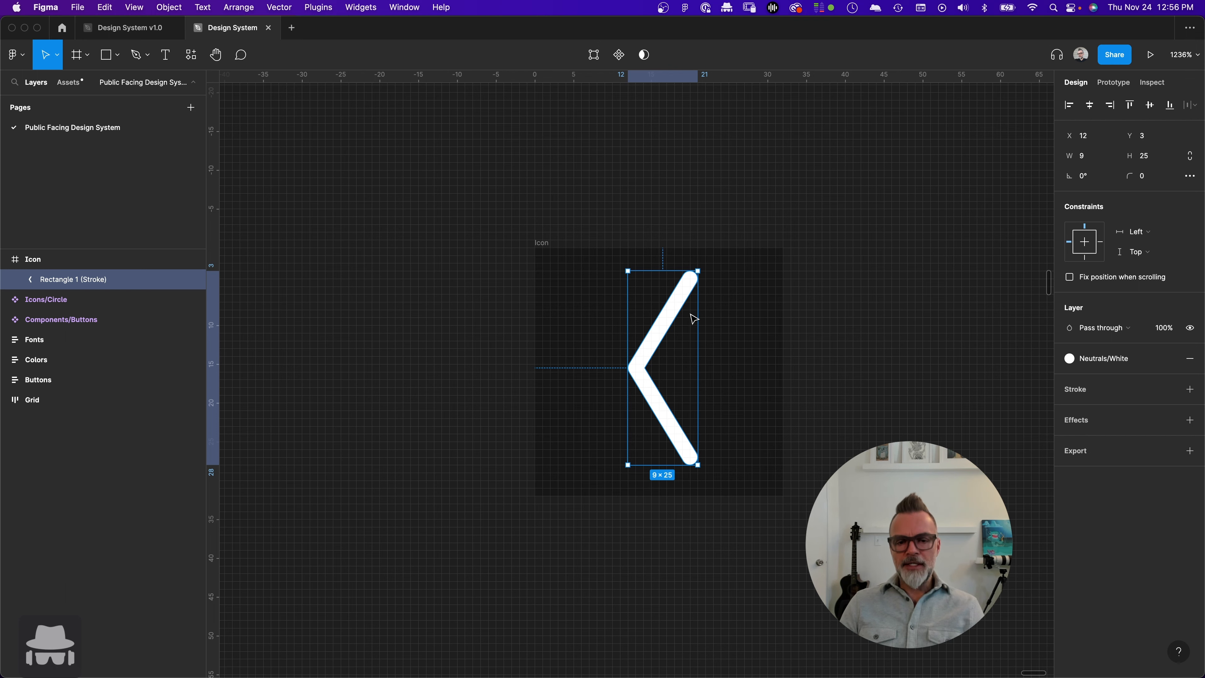
- Duplicate the Icon frame to the right of the original and resize the copy to 64 × 64 with its proportions constrained
{"action": "scroll", "coordinate": [691, 319], "scroll_direction": "down", "scroll_amount": 3}
{"action": "scroll", "coordinate": [705, 340], "scroll_direction": "right", "scroll_amount": 4}
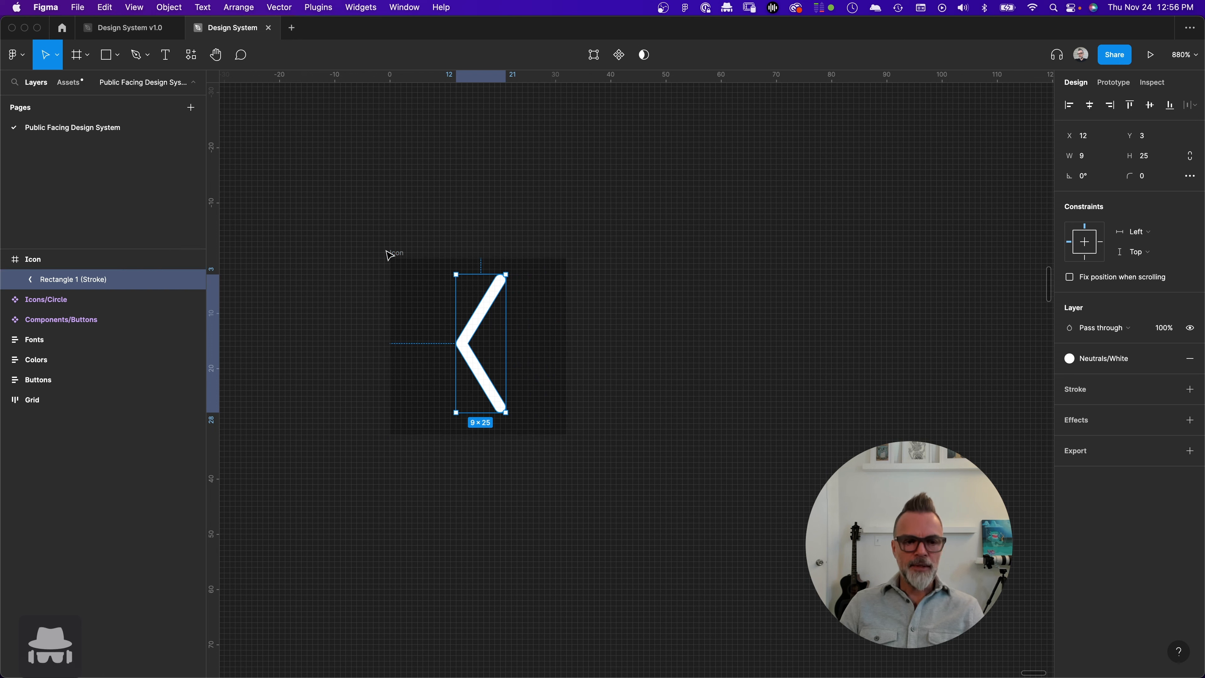
{"action": "left_click", "coordinate": [398, 258]}
{"action": "left_click_drag", "start_coordinate": [397, 258], "coordinate": [624, 259]}
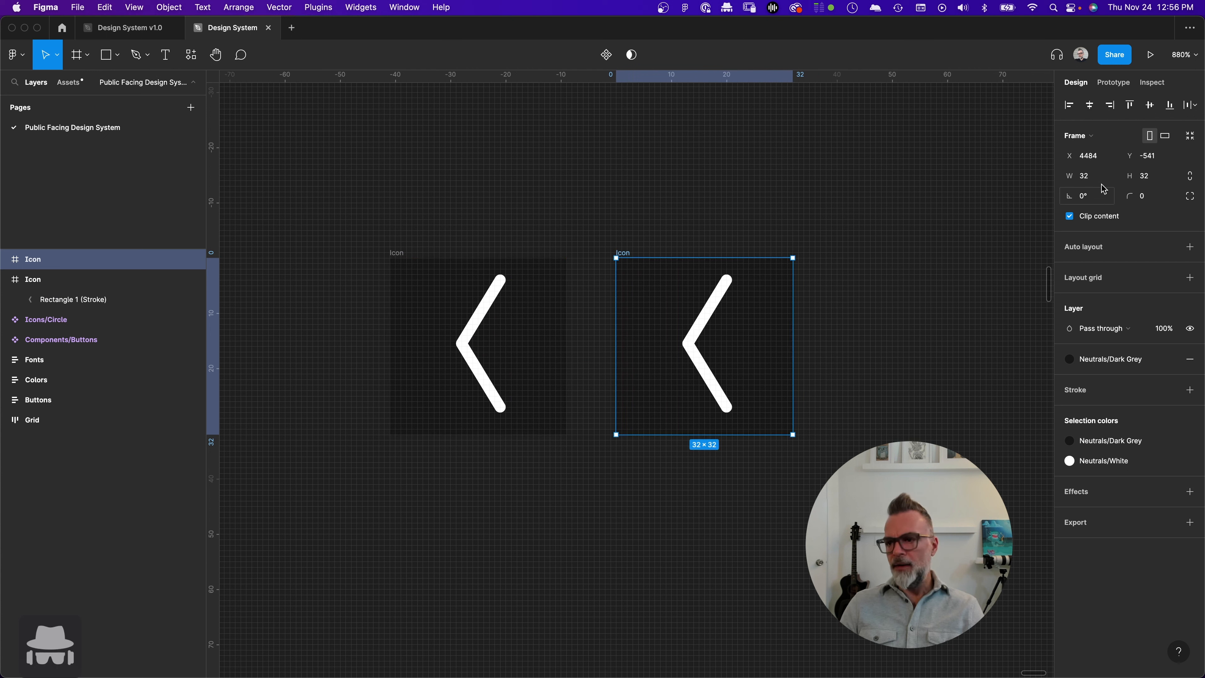
{"action": "left_click", "coordinate": [1086, 176]}
{"action": "type", "text": "64"}
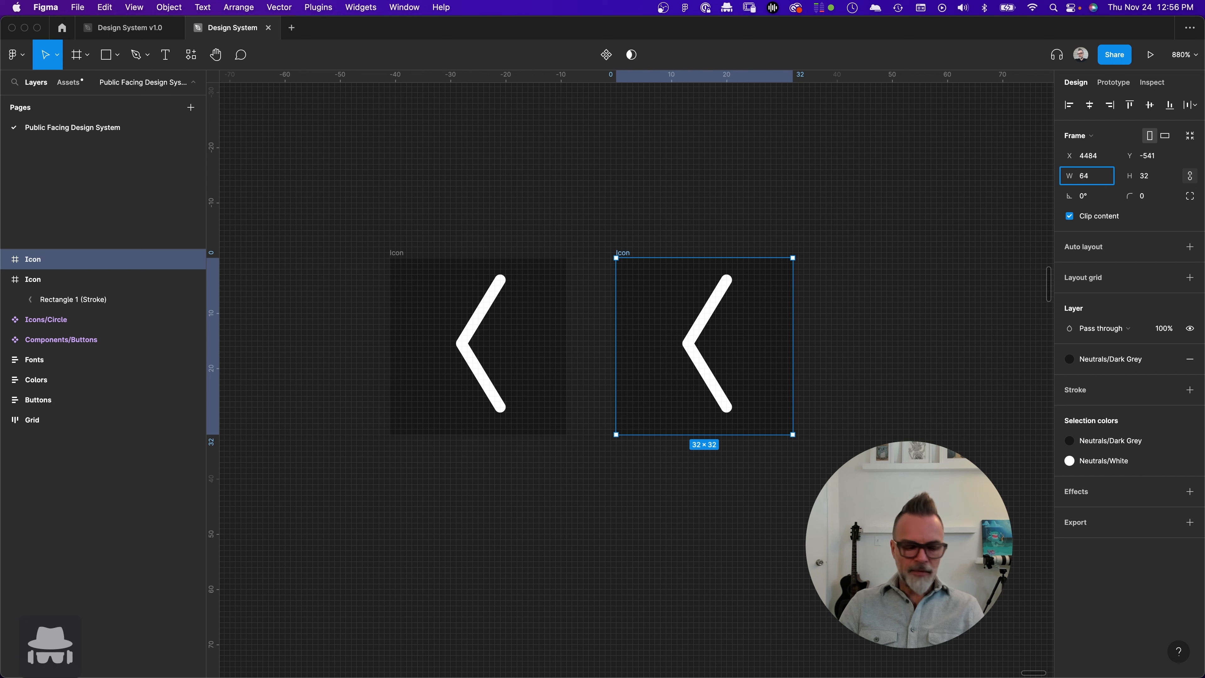
{"action": "key", "text": "Tab"}
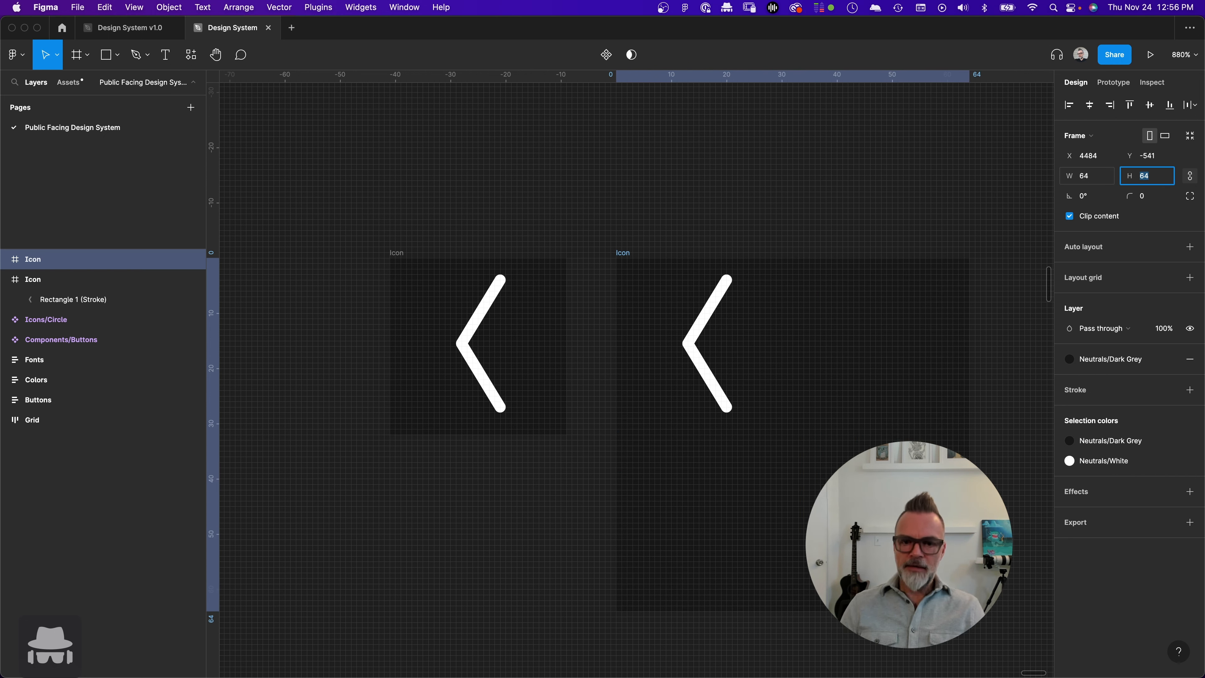
- Enlarge the chevron in the 64 × 64 Icon copy proportionally to about 20 × 56, keeping its upper-left corner in place
{"action": "left_click", "coordinate": [729, 232]}
{"action": "left_click", "coordinate": [707, 332]}
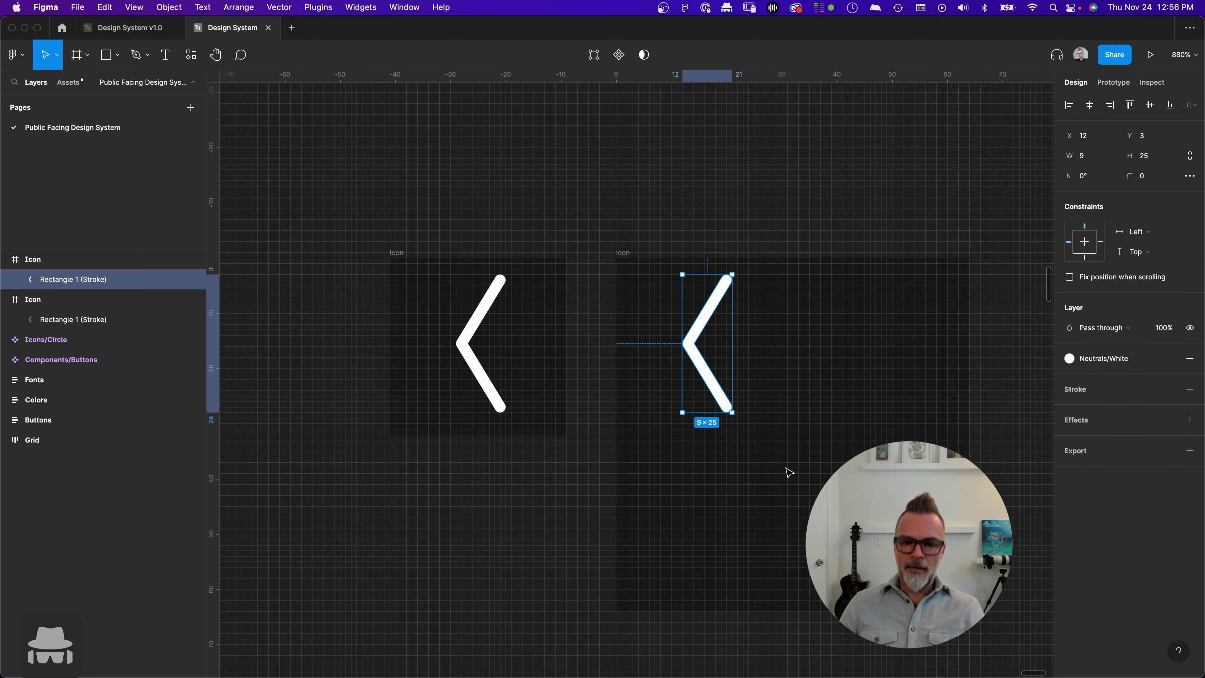
{"action": "left_click_drag", "start_coordinate": [732, 412], "coordinate": [789, 484]}
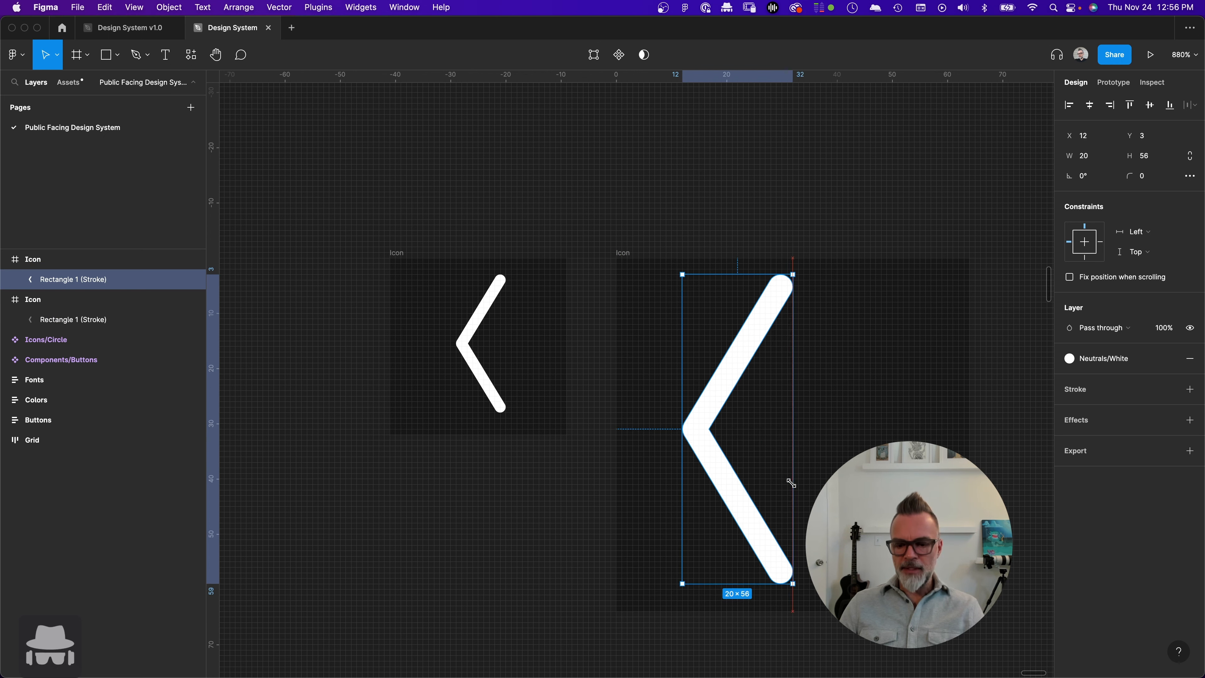
{"action": "left_click", "coordinate": [825, 178]}
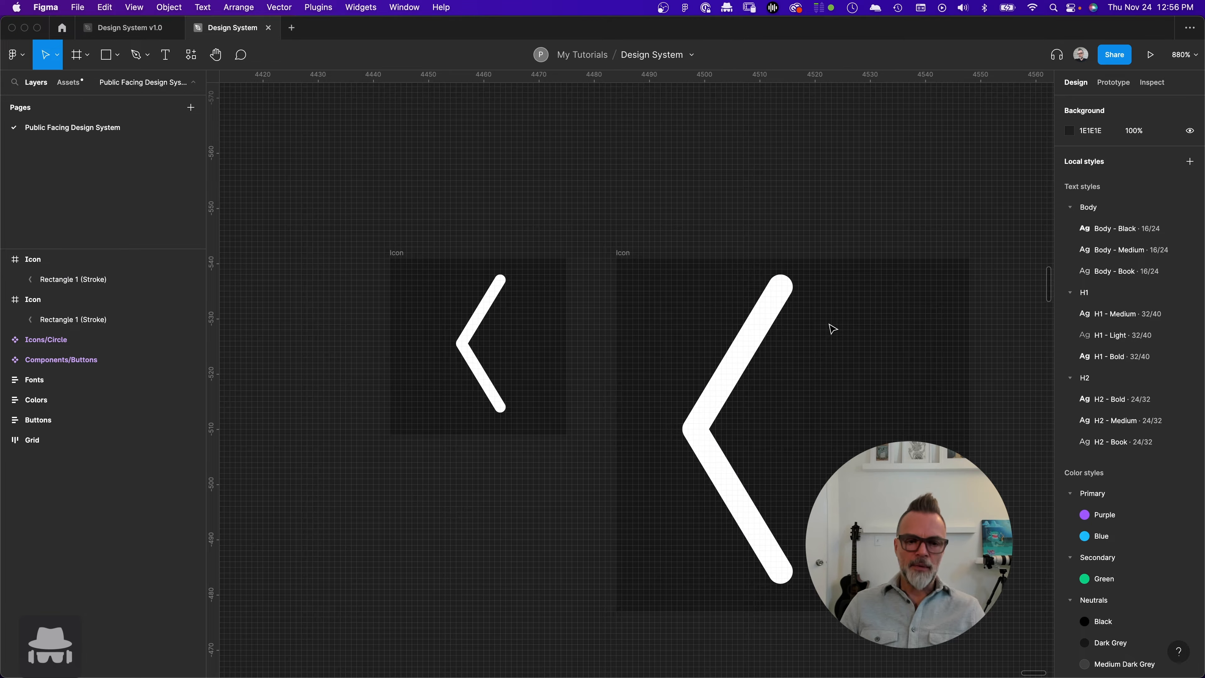
- Move the enlarged chevron horizontally to the middle of its 64 × 64 frame, at X 22 and Y 3
{"action": "scroll", "coordinate": [832, 329], "scroll_direction": "down", "scroll_amount": 5}
{"action": "scroll", "coordinate": [820, 339], "scroll_direction": "right", "scroll_amount": 3}
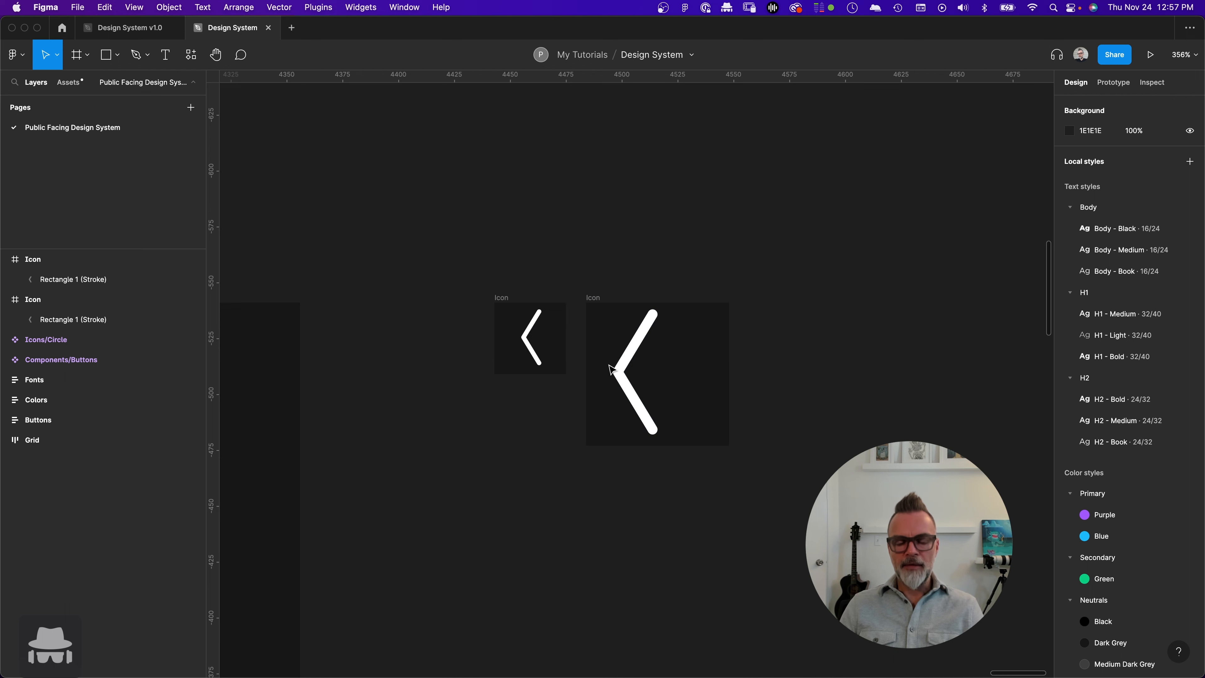
{"action": "left_click_drag", "start_coordinate": [644, 338], "coordinate": [664, 336]}
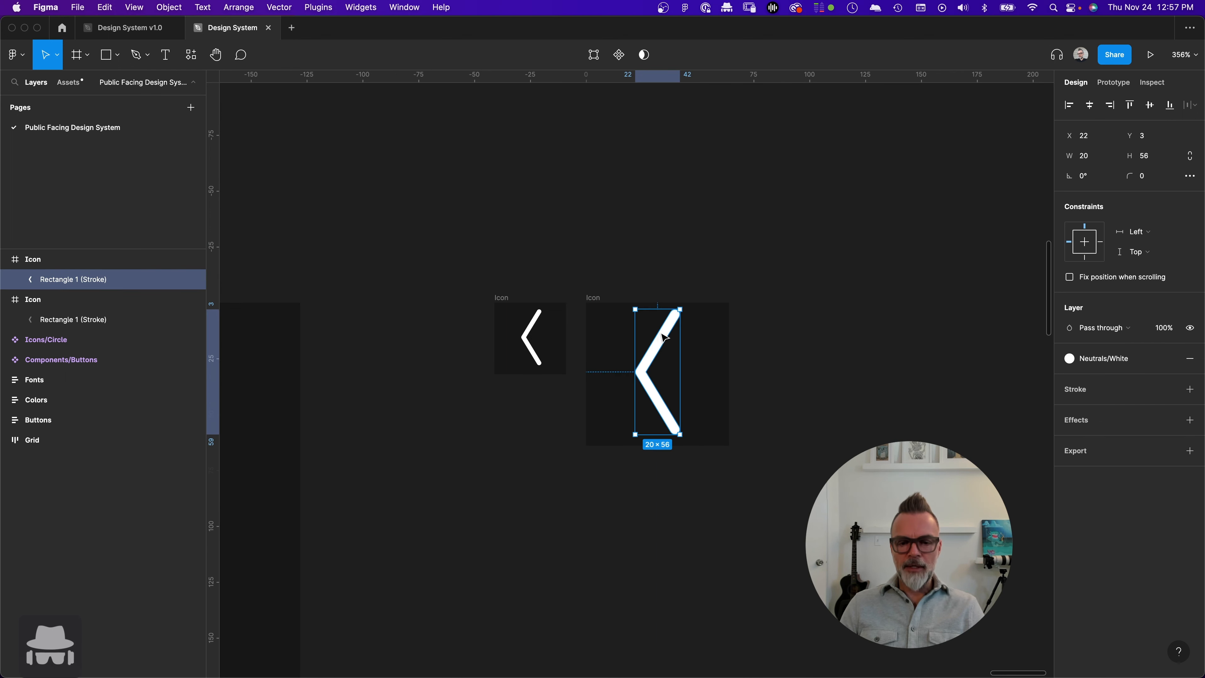
{"action": "left_click", "coordinate": [630, 261]}
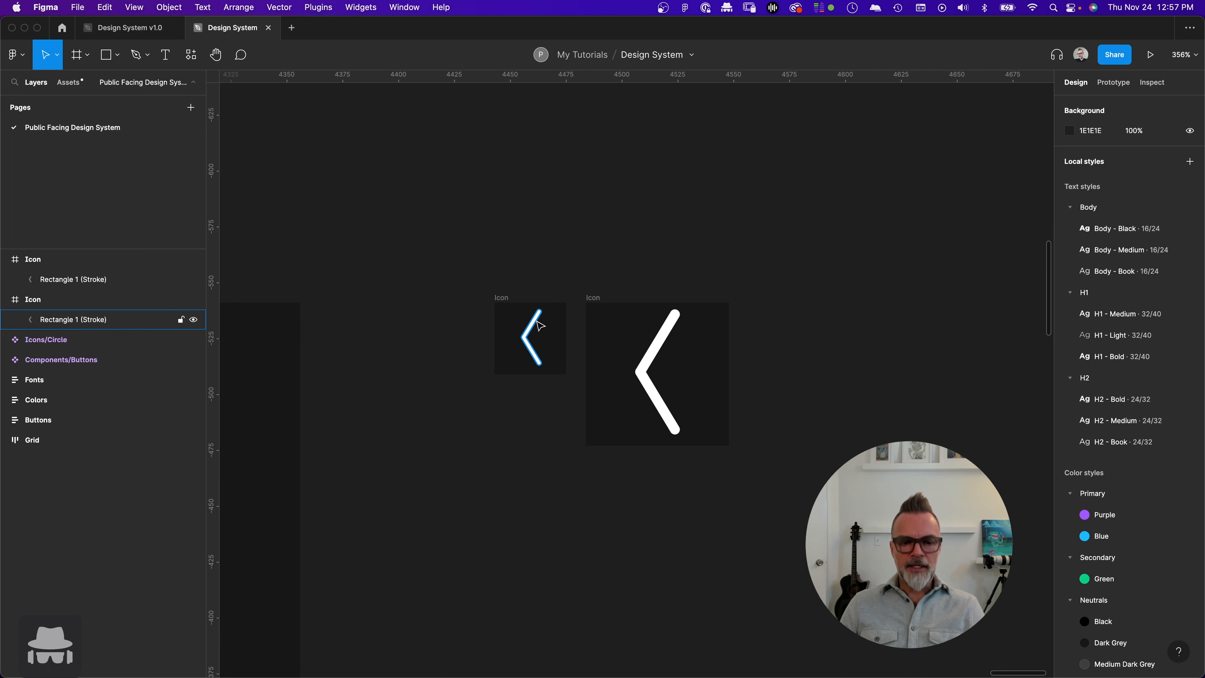